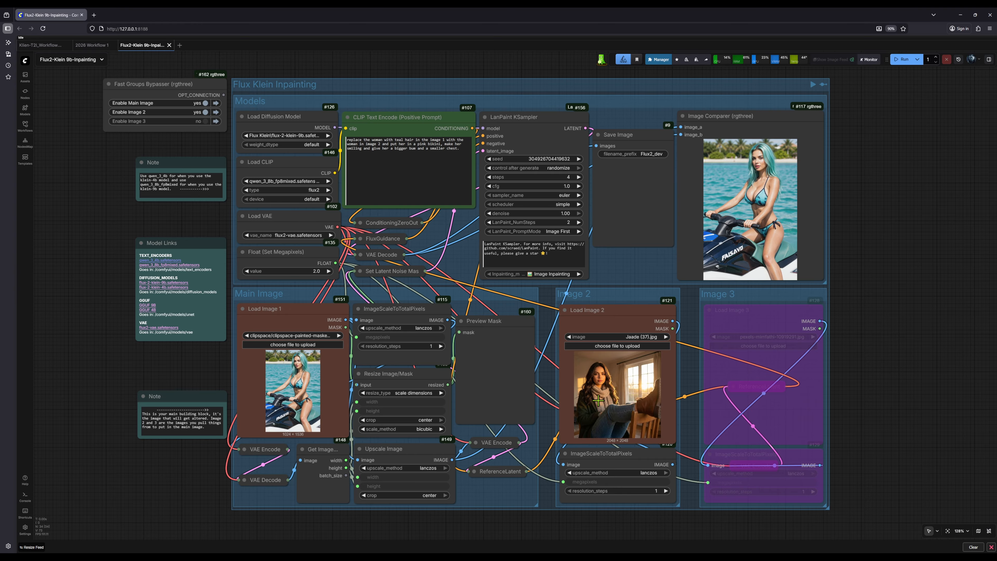
# Examine the workflow layout and compare the original and inpainted jet ski images up close in the Image Comparer.
pyautogui.moveTo(885, 243); pyautogui.dragTo(741, 279)
pyautogui.scroll(8, 667, 283)
pyautogui.scroll(-6, 745, 290)
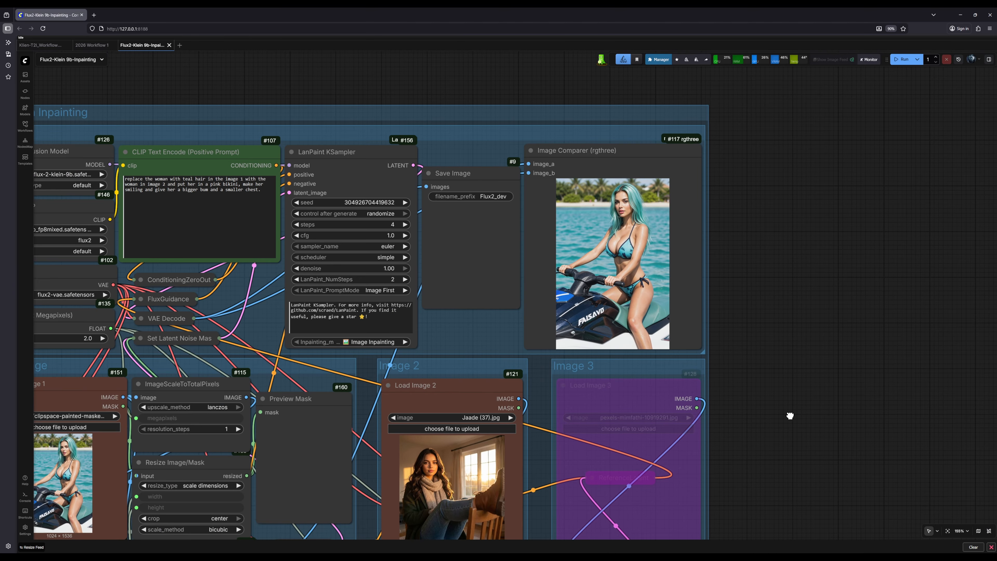
pyautogui.moveTo(788, 414); pyautogui.dragTo(920, 358)
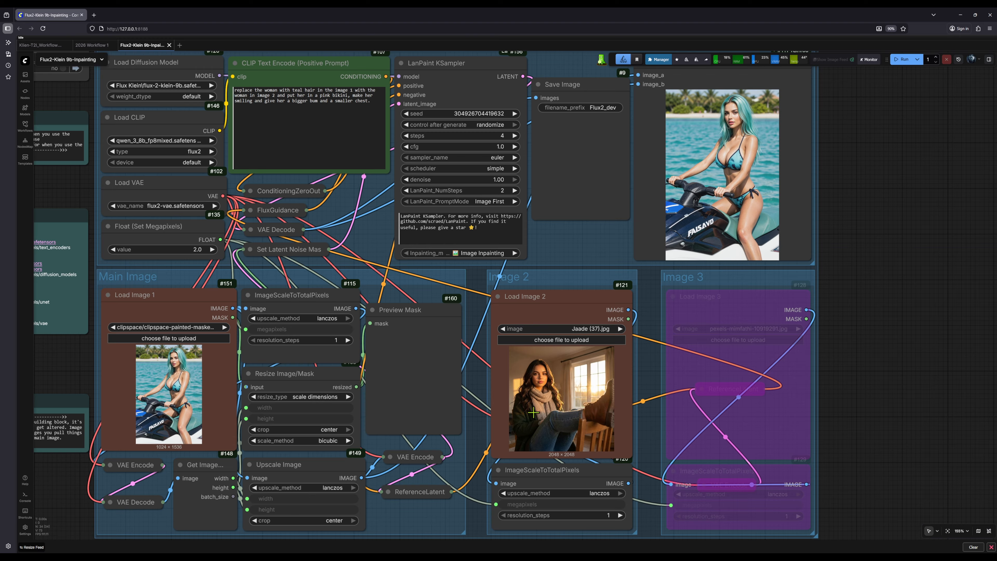
pyautogui.moveTo(886, 240); pyautogui.dragTo(770, 383)
pyautogui.scroll(7, 752, 372)
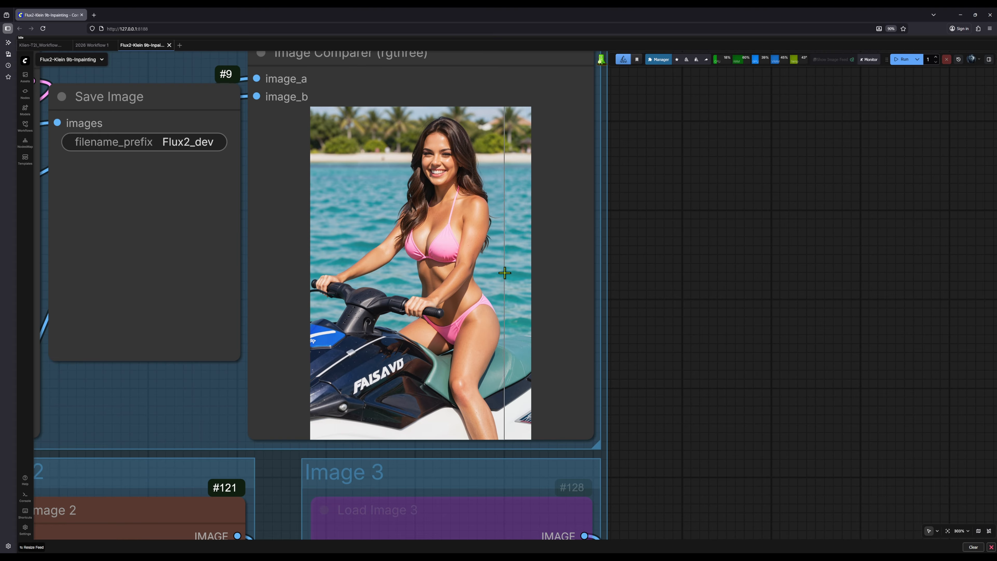
pyautogui.scroll(5, 489, 172)
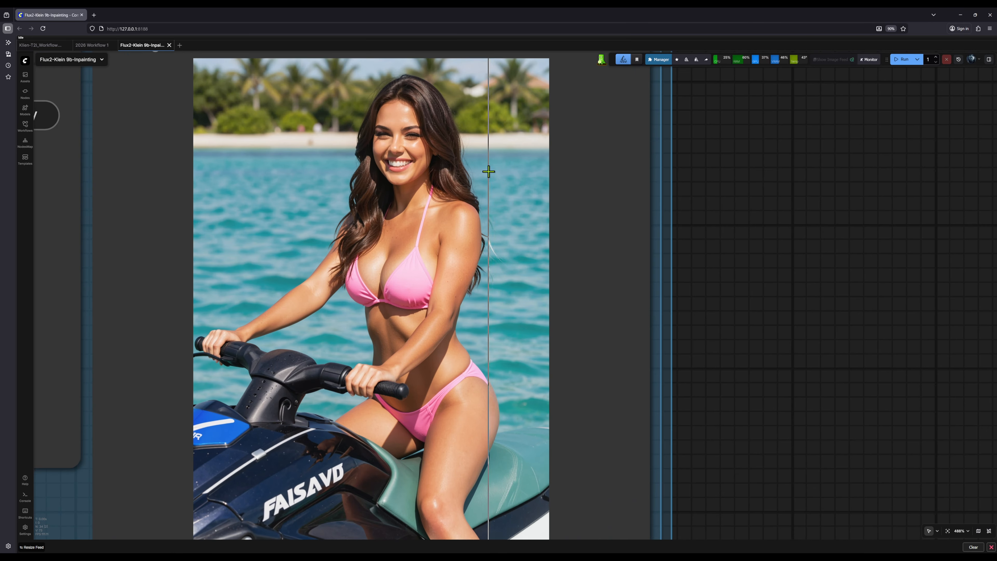
pyautogui.scroll(2, 489, 171)
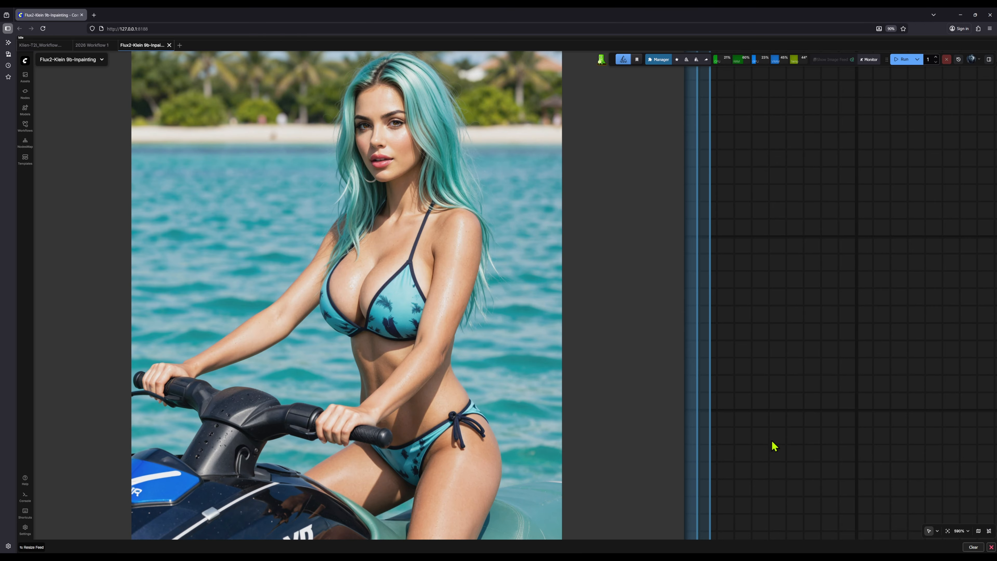
pyautogui.moveTo(769, 441); pyautogui.dragTo(776, 376)
pyautogui.scroll(-4, 770, 398)
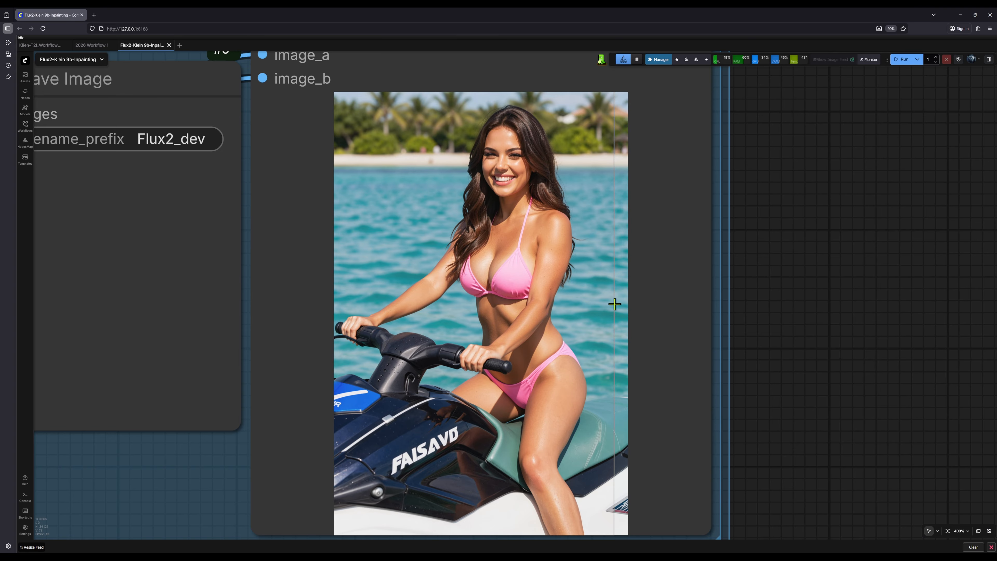
pyautogui.moveTo(809, 474); pyautogui.dragTo(813, 334)
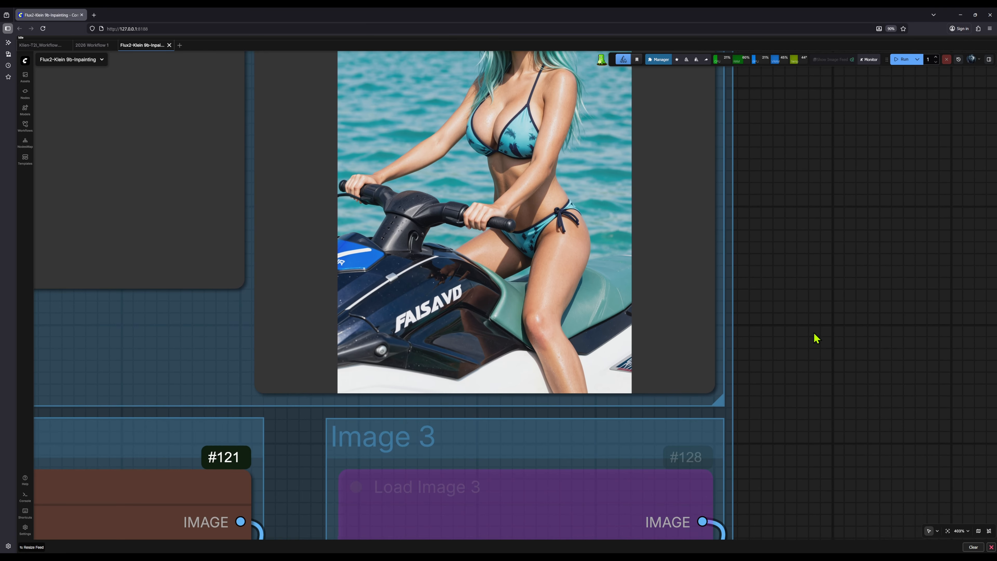
pyautogui.scroll(-7, 814, 336)
pyautogui.moveTo(835, 411); pyautogui.dragTo(828, 333)
pyautogui.scroll(-5, 829, 337)
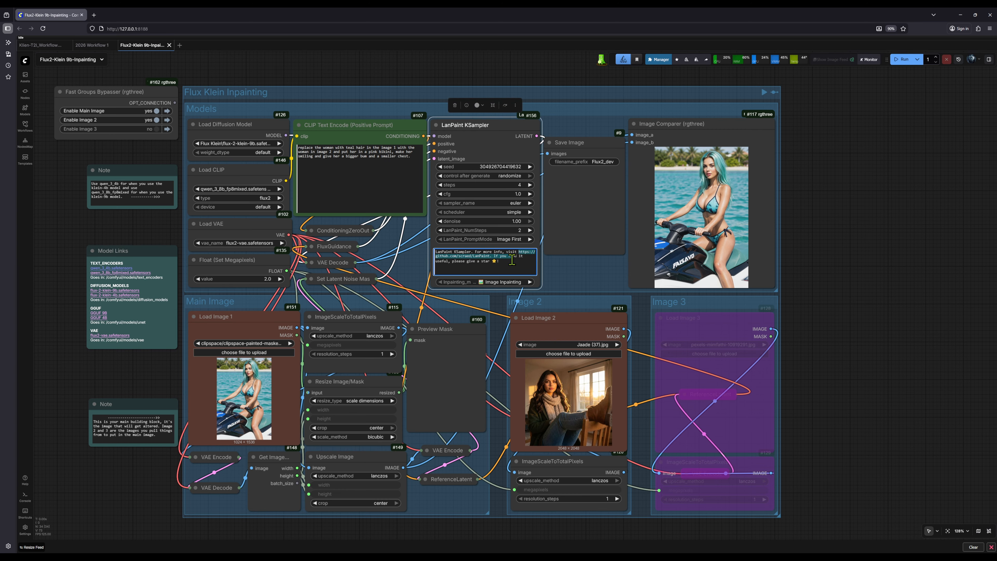
# Open the LanPaint GitHub repository from the LanPaint KSampler node's note, read the README introduction, and return to the workflow.
pyautogui.click(495, 257)
pyautogui.scroll(-3, 232, 261)
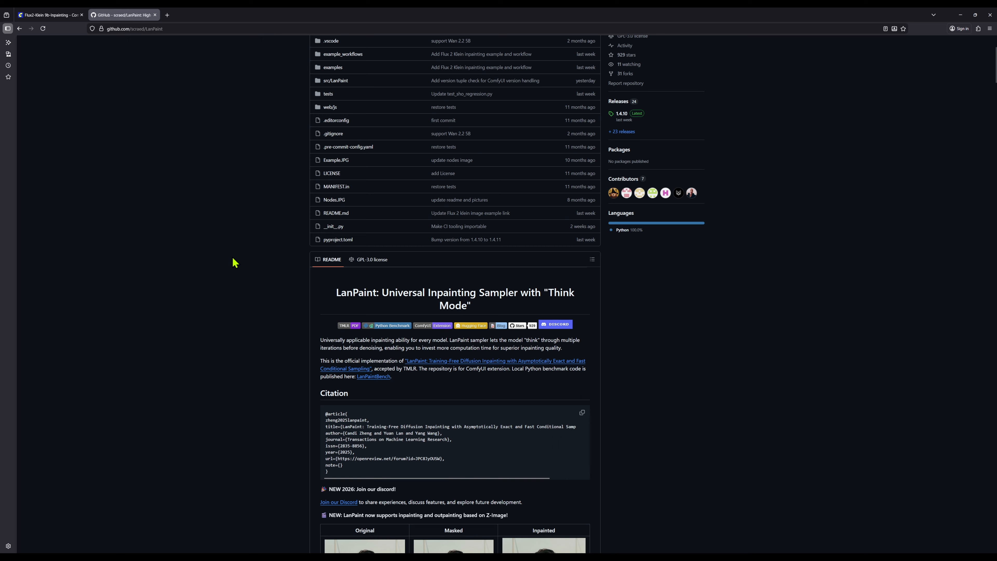
pyautogui.scroll(-1, 234, 262)
pyautogui.scroll(-1, 280, 248)
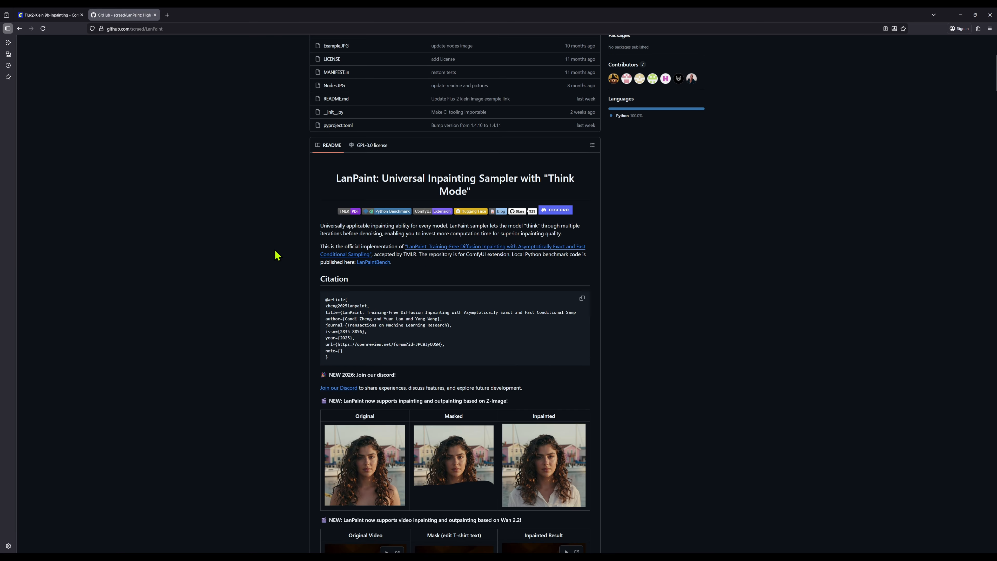
pyautogui.scroll(-1, 276, 255)
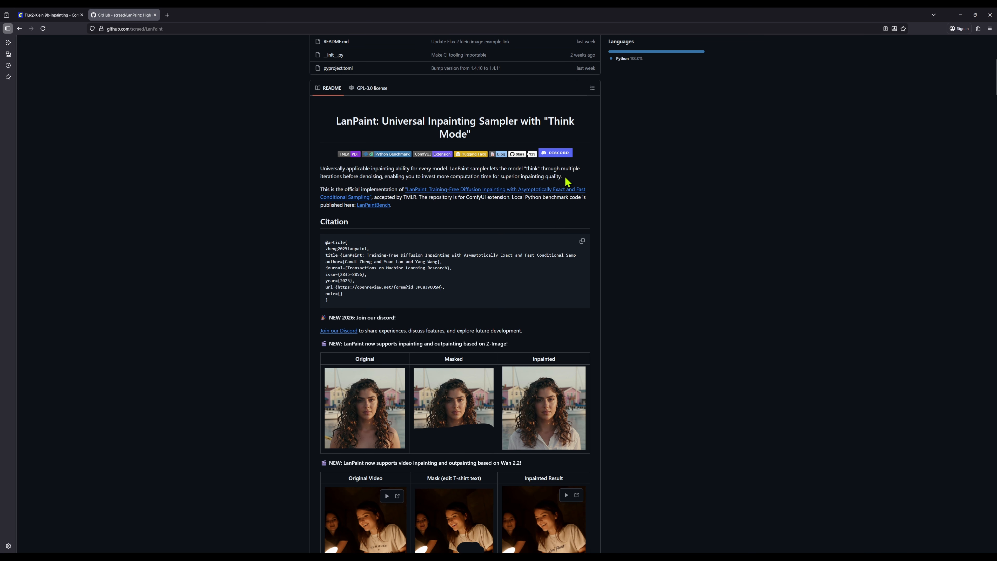
pyautogui.click(48, 15)
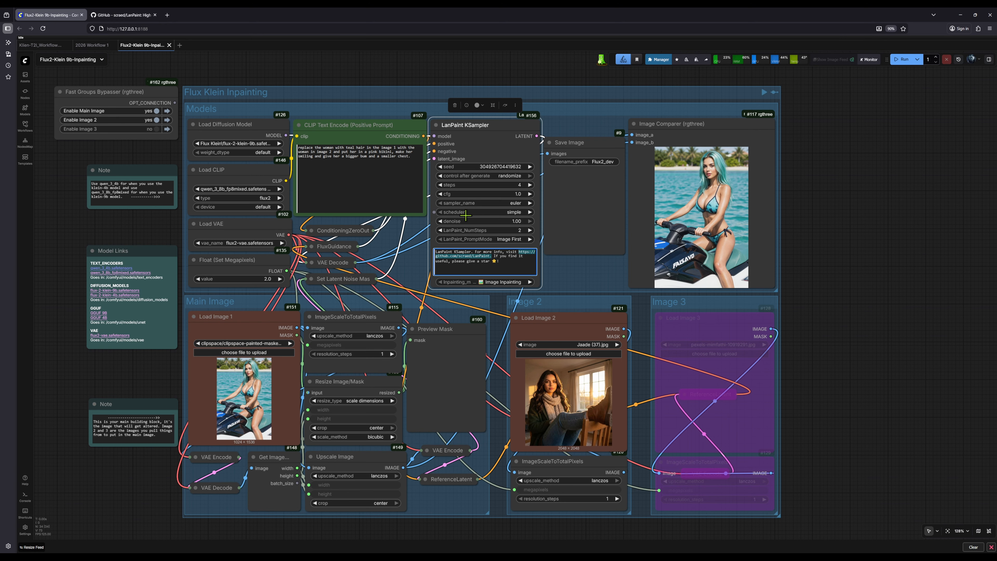
# Check the Image Comparer result against the positive prompt and the reference photo in Load Image 2.
pyautogui.moveTo(813, 210); pyautogui.dragTo(810, 213)
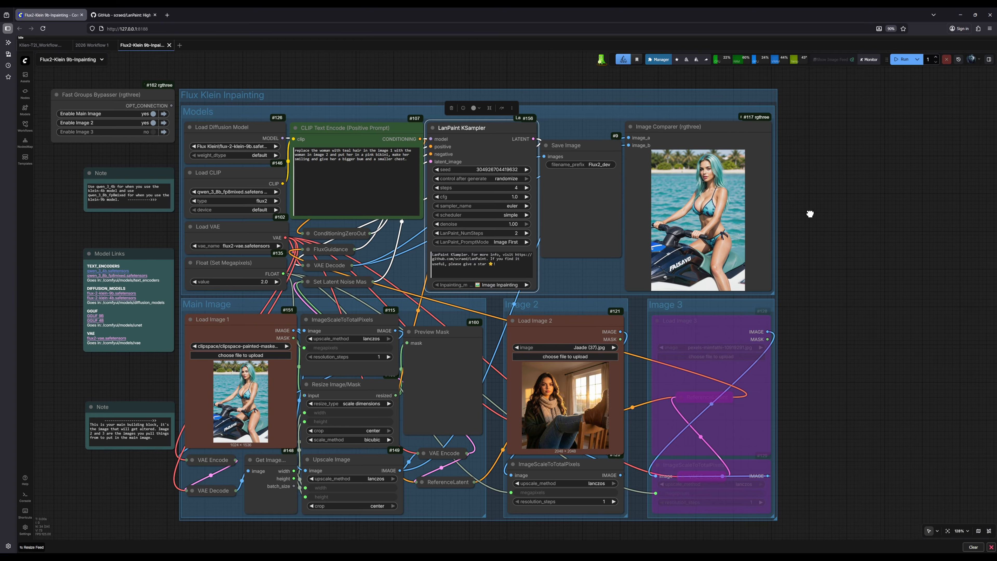
pyautogui.scroll(7, 714, 232)
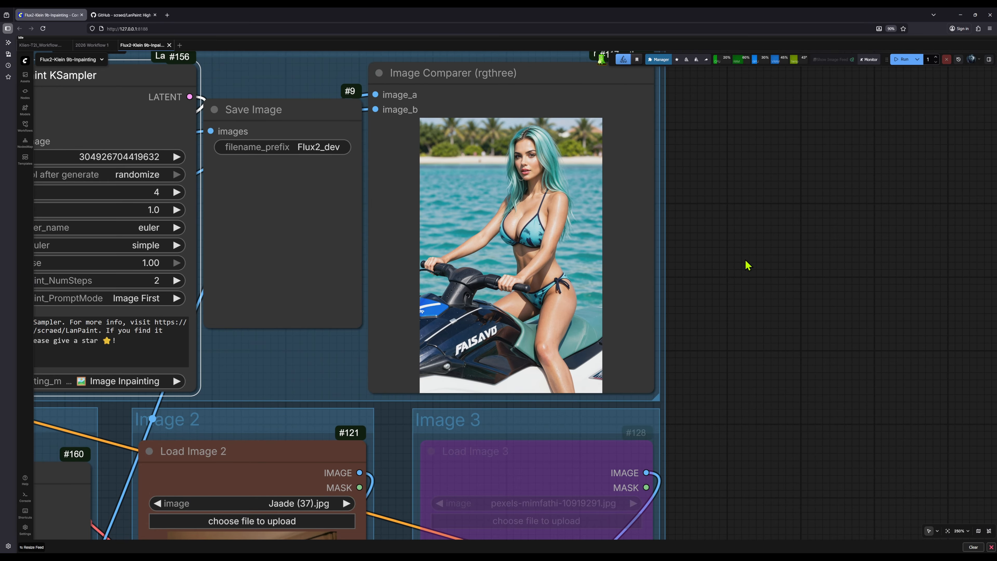
pyautogui.scroll(-7, 741, 260)
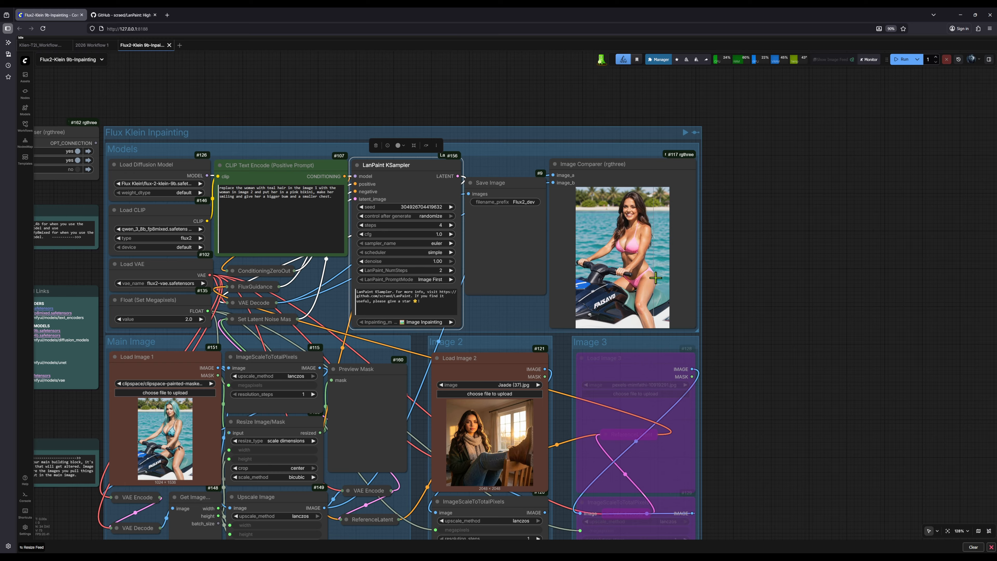
pyautogui.scroll(8, 659, 277)
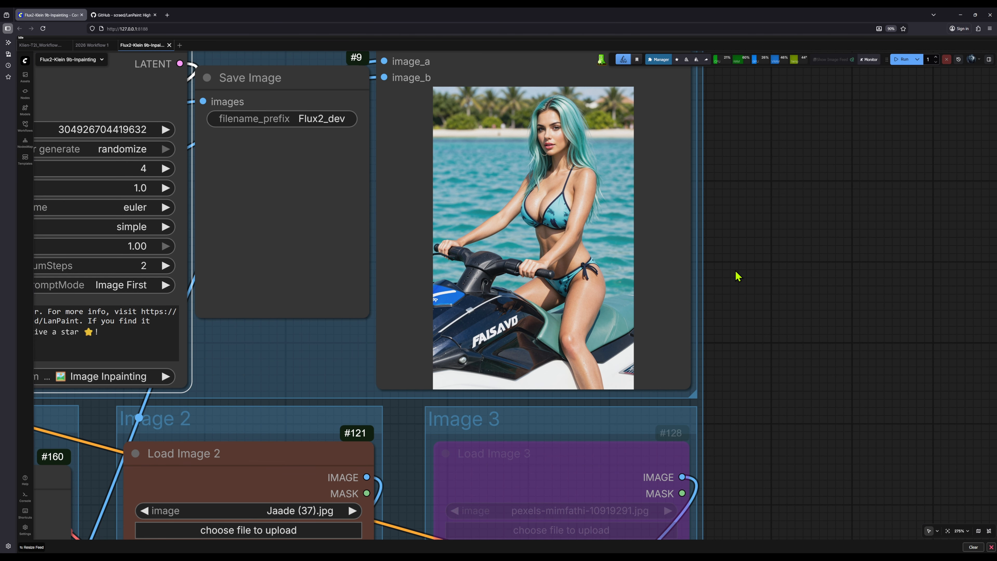
pyautogui.moveTo(739, 278); pyautogui.dragTo(723, 289)
pyautogui.scroll(-4, 723, 289)
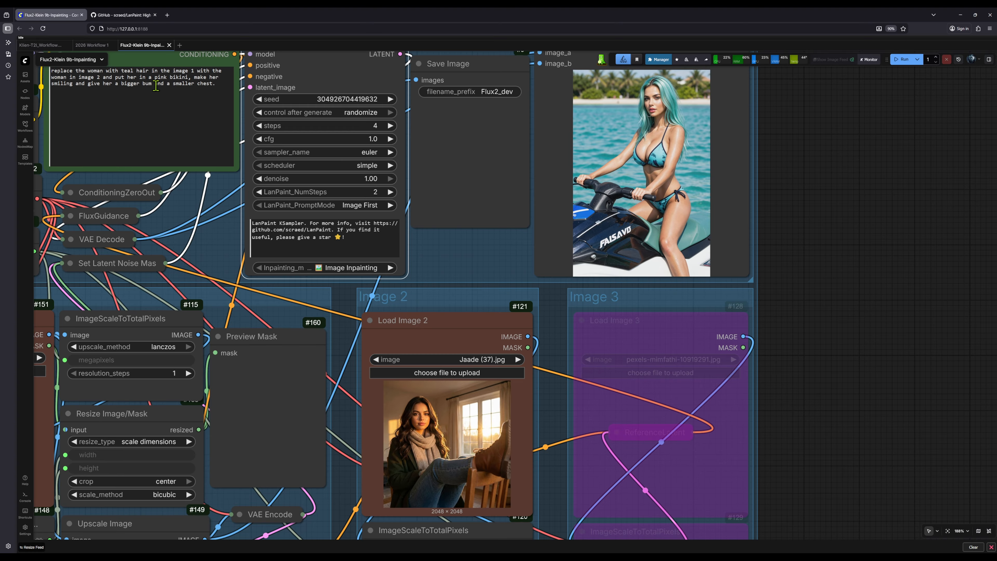
pyautogui.scroll(3, 672, 225)
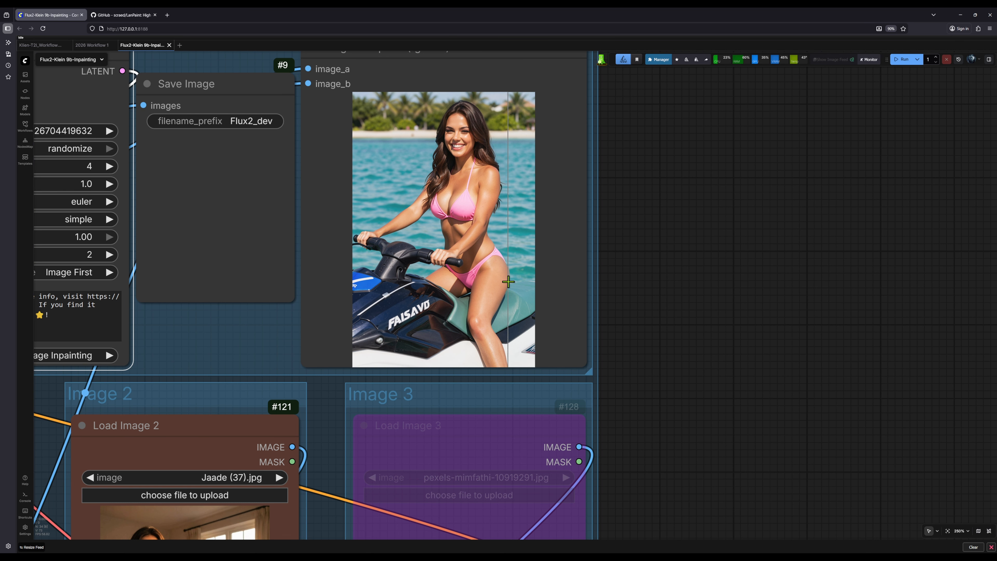
pyautogui.scroll(-2, 520, 282)
pyautogui.scroll(-4, 470, 243)
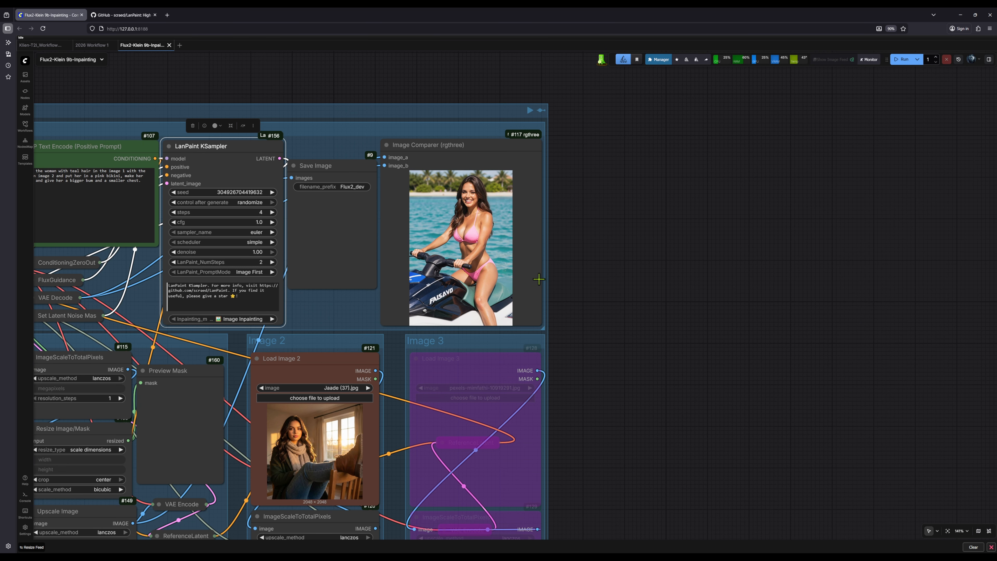
pyautogui.moveTo(605, 284); pyautogui.dragTo(824, 230)
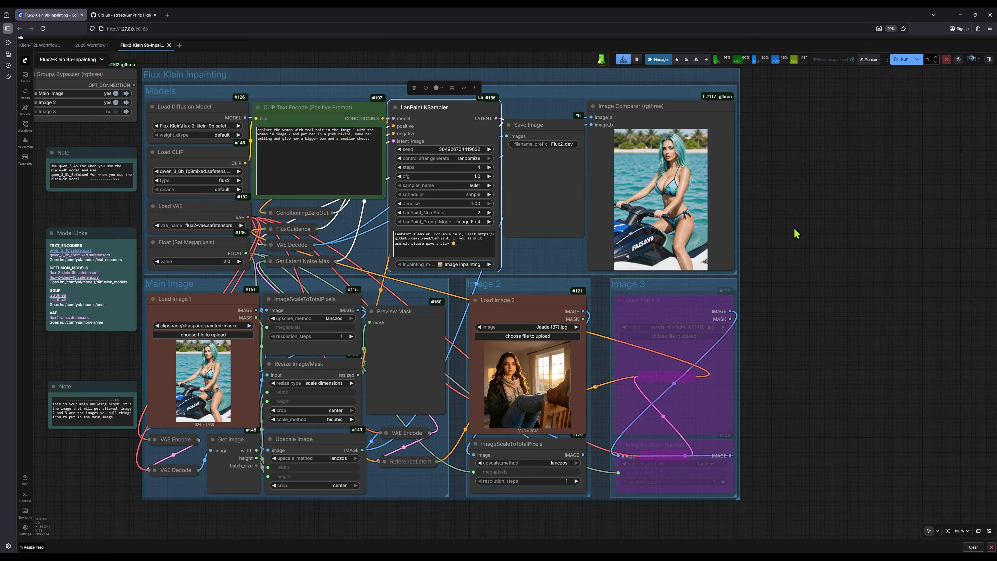
pyautogui.scroll(-1, 839, 230)
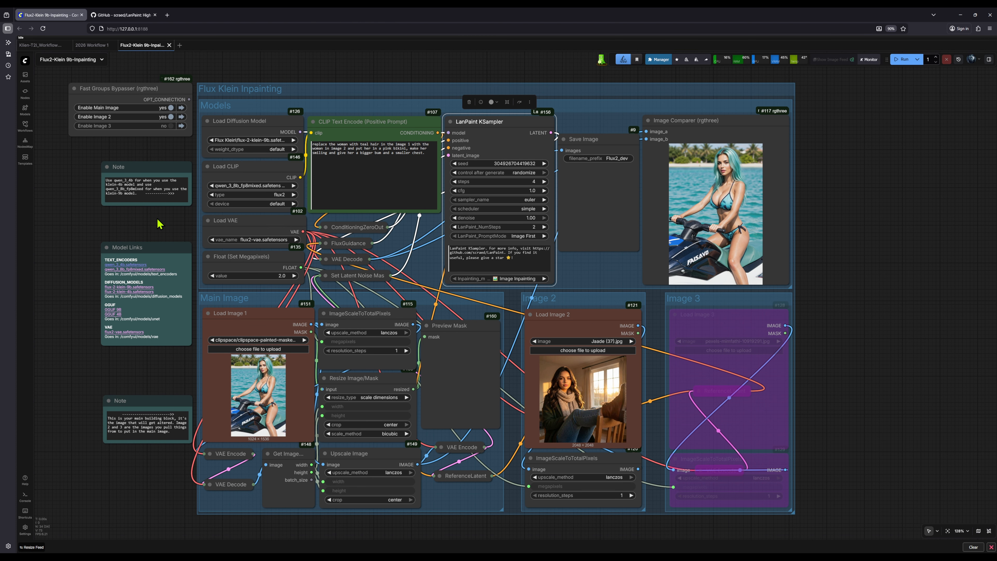
# Open Load Image 1 in the Mask Editor, paint a mask over the whole woman with a margin around her, and save it.
pyautogui.moveTo(159, 223); pyautogui.dragTo(220, 208)
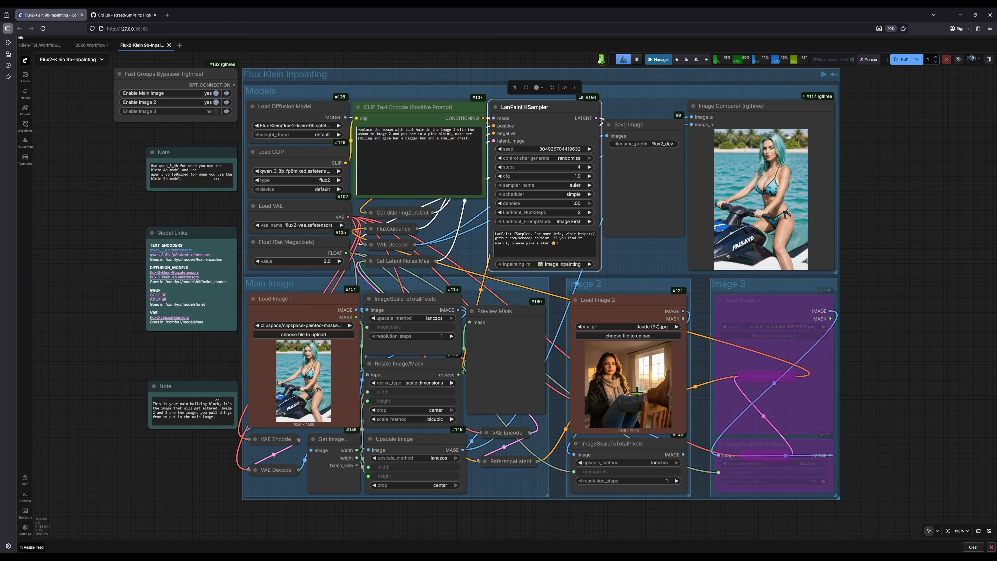
pyautogui.rightClick(302, 395)
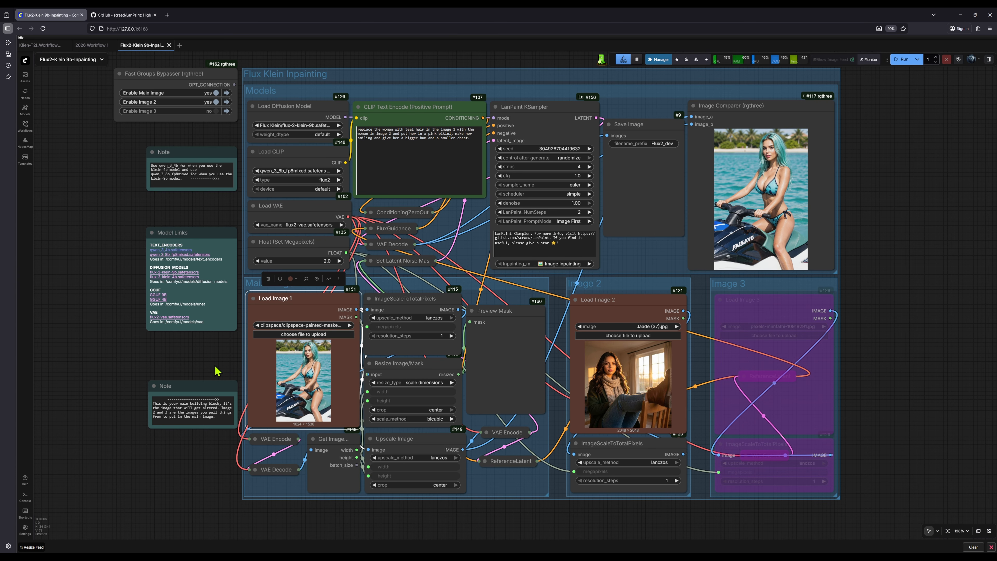
pyautogui.scroll(4, 215, 371)
pyautogui.rightClick(308, 377)
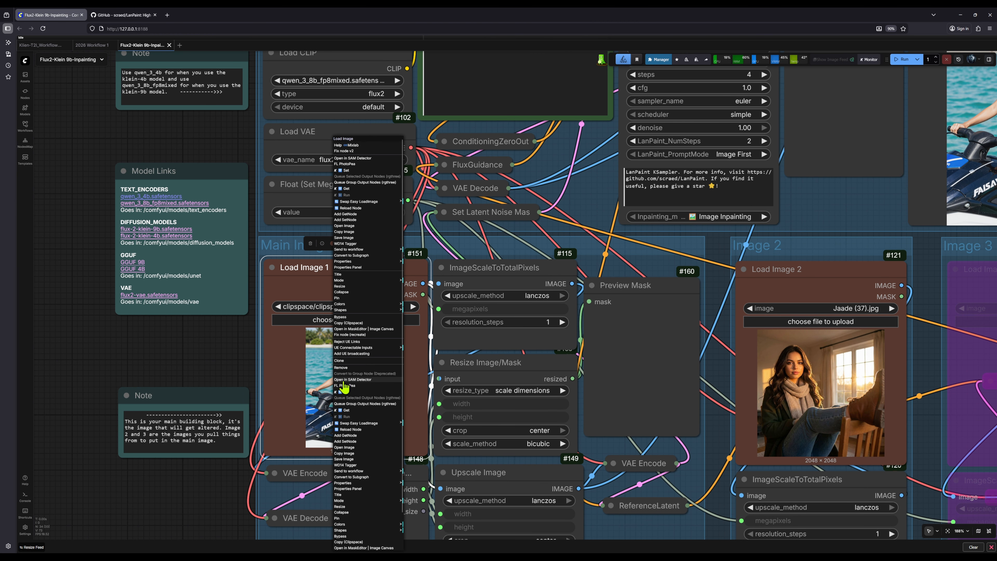
pyautogui.click(369, 329)
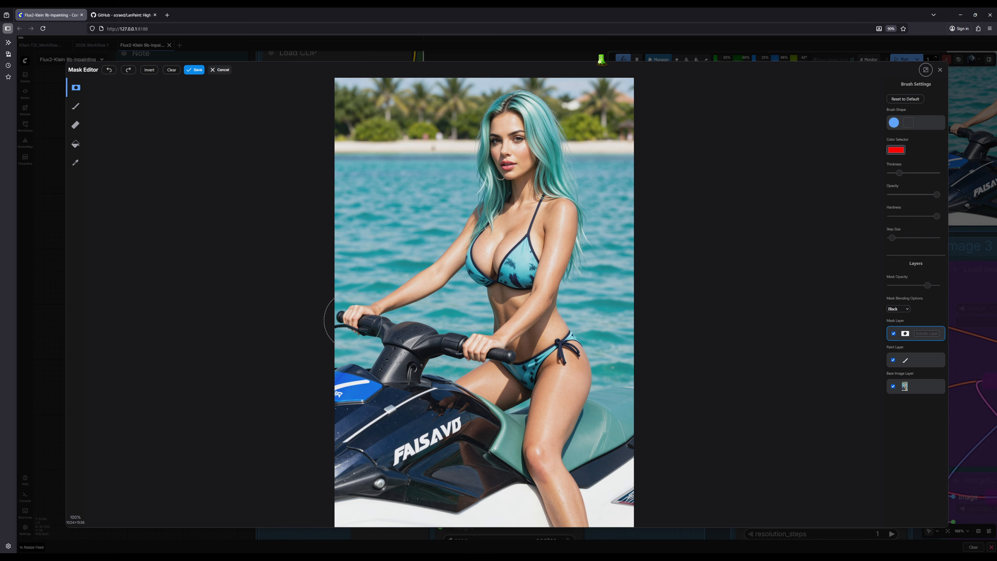
pyautogui.moveTo(355, 320)
pyautogui.mouseDown()
pyautogui.moveTo(411, 294)
pyautogui.moveTo(457, 246)
pyautogui.moveTo(495, 121)
pyautogui.moveTo(520, 104)
pyautogui.moveTo(540, 114)
pyautogui.moveTo(581, 227)
pyautogui.moveTo(563, 276)
pyautogui.moveTo(580, 359)
pyautogui.moveTo(561, 435)
pyautogui.moveTo(590, 523)
pyautogui.moveTo(549, 521)
pyautogui.moveTo(533, 486)
pyautogui.moveTo(527, 456)
pyautogui.moveTo(542, 380)
pyautogui.moveTo(507, 404)
pyautogui.moveTo(468, 386)
pyautogui.moveTo(488, 348)
pyautogui.moveTo(523, 363)
pyautogui.moveTo(549, 333)
pyautogui.moveTo(490, 341)
pyautogui.moveTo(470, 277)
pyautogui.moveTo(529, 320)
pyautogui.moveTo(532, 298)
pyautogui.moveTo(500, 263)
pyautogui.moveTo(490, 234)
pyautogui.moveTo(512, 253)
pyautogui.moveTo(535, 250)
pyautogui.moveTo(539, 217)
pyautogui.moveTo(521, 208)
pyautogui.moveTo(518, 145)
pyautogui.mouseUp()
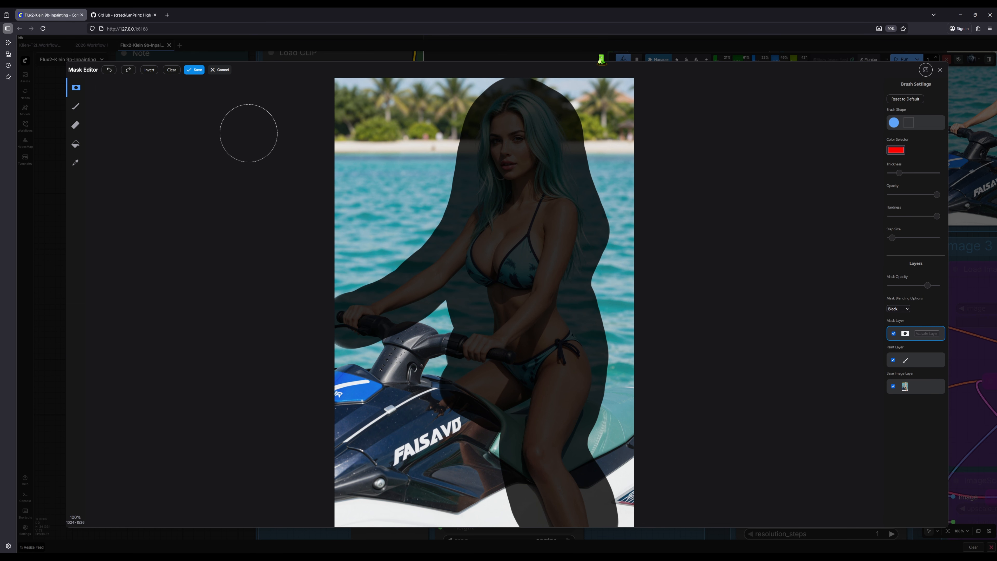
pyautogui.click(195, 70)
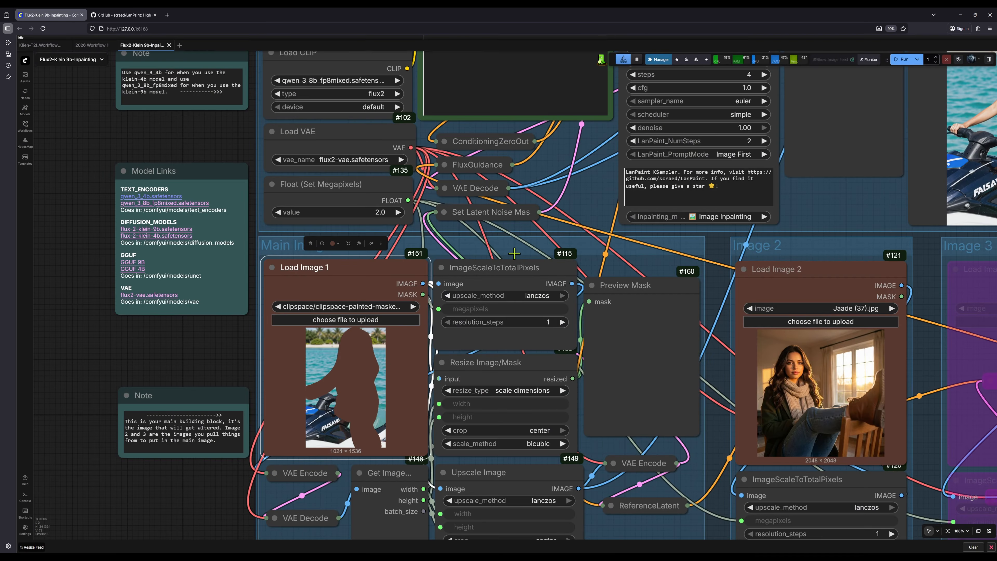
# Run the inpainting workflow once with the newly masked main image.
pyautogui.scroll(-6, 203, 360)
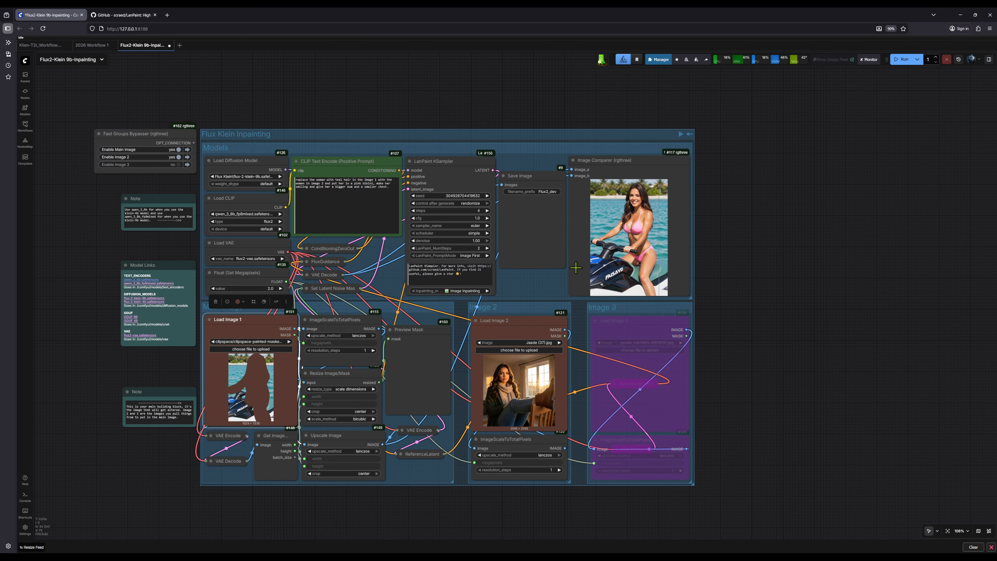
pyautogui.click(909, 60)
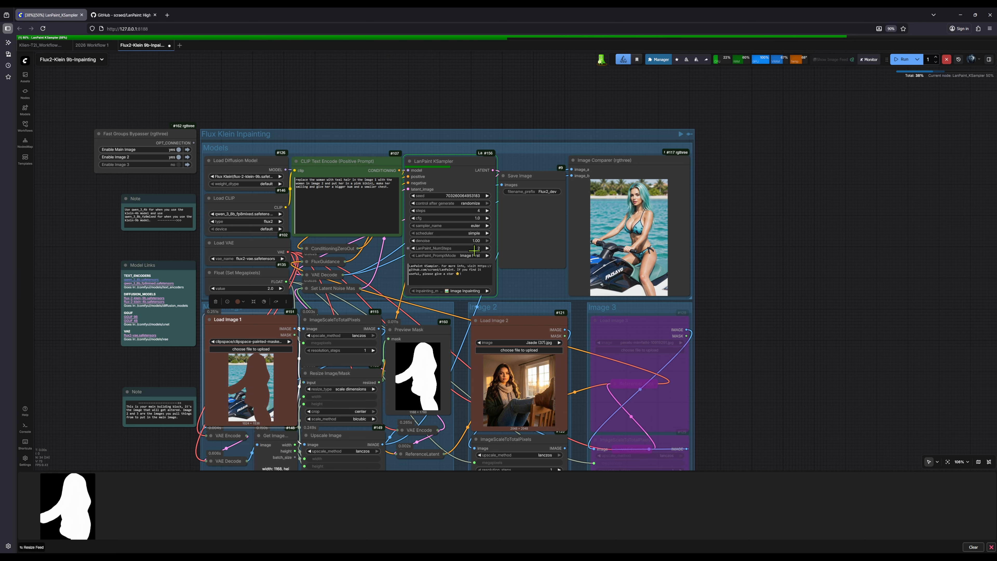
pyautogui.scroll(8, 634, 216)
pyautogui.moveTo(634, 216); pyautogui.dragTo(635, 267)
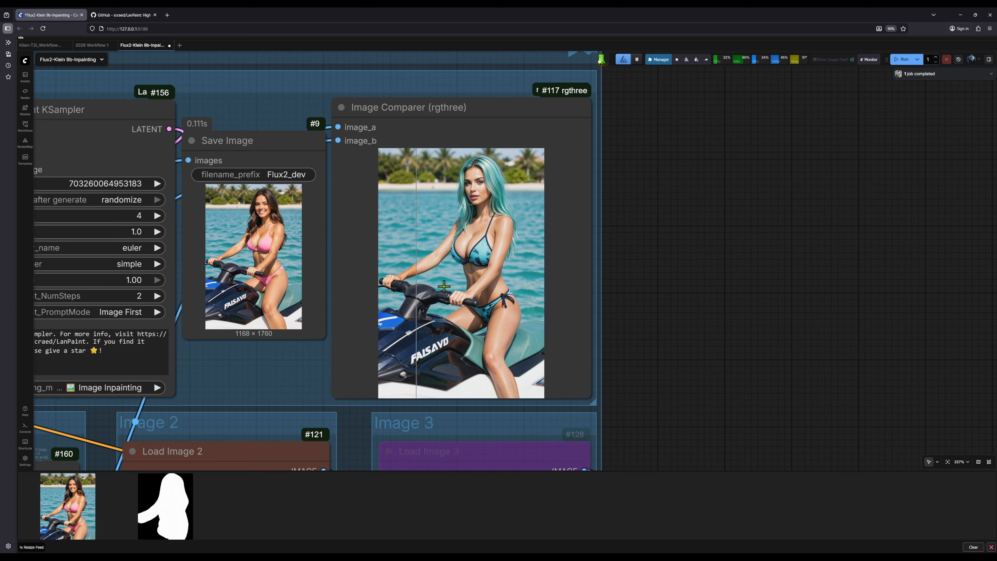
# Compare the newly generated image with the original in the Image Comparer, checking the face, hair, bikini and background details.
pyautogui.scroll(7, 353, 240)
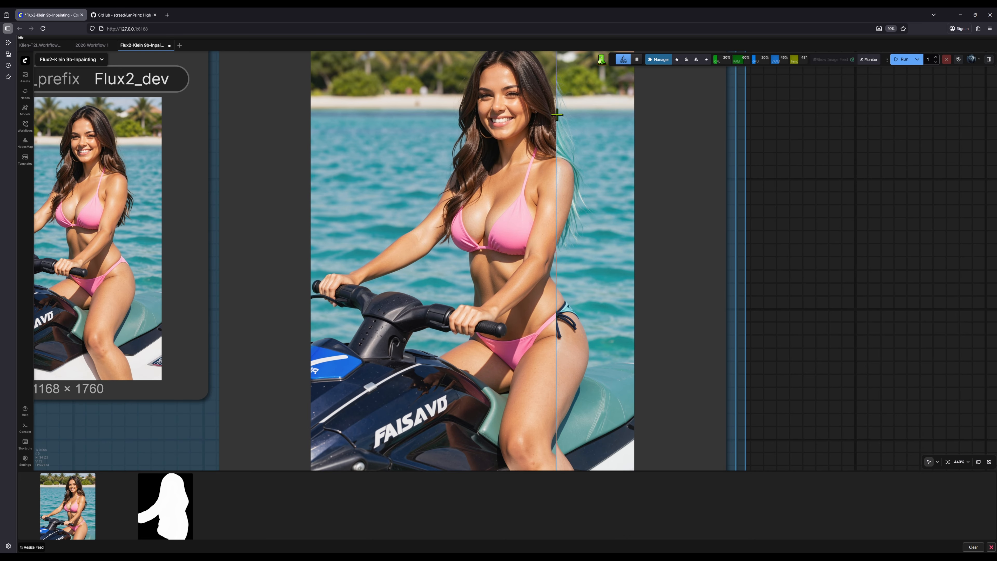
pyautogui.scroll(3, 555, 102)
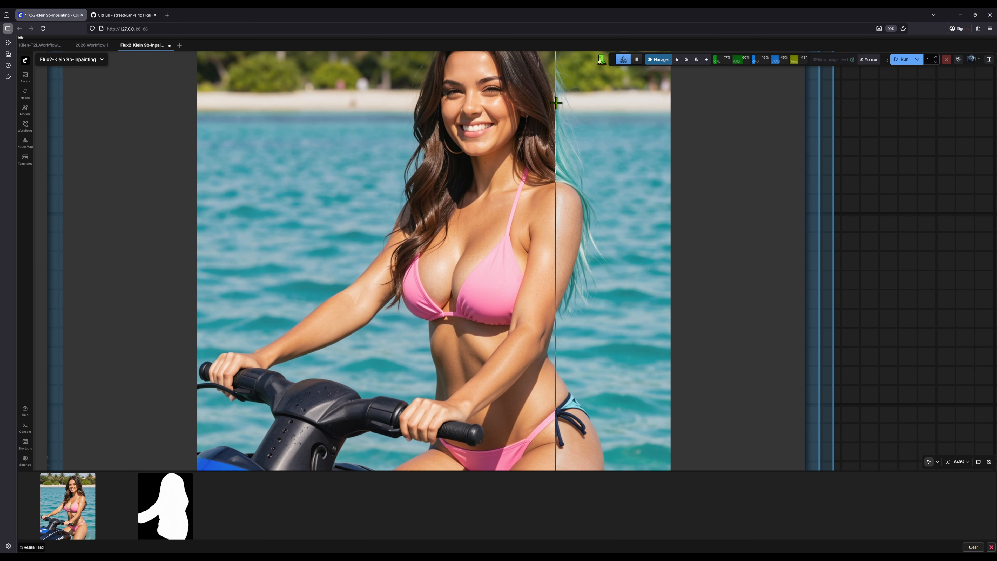
pyautogui.scroll(-3, 556, 103)
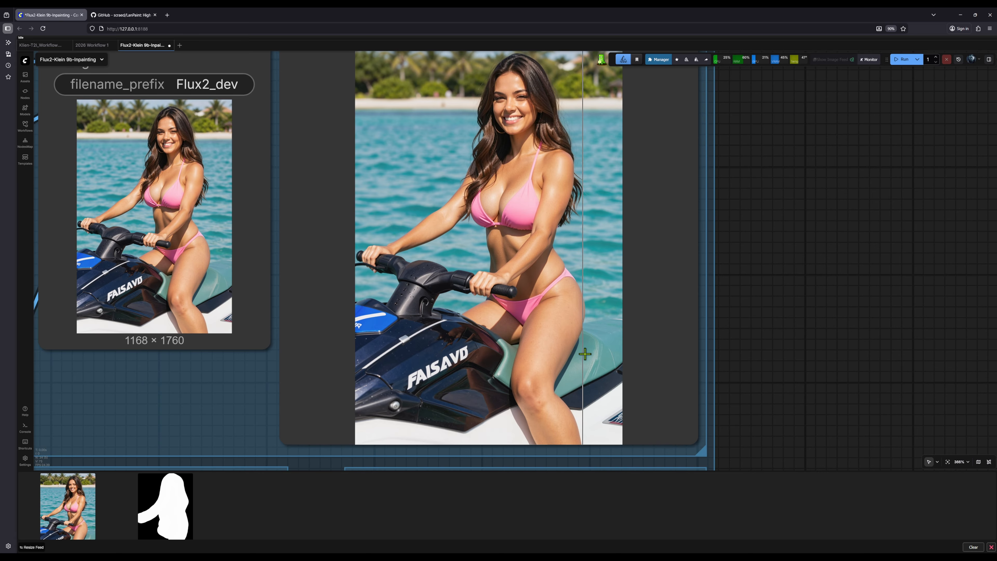
pyautogui.scroll(-4, 621, 296)
pyautogui.scroll(-6, 602, 272)
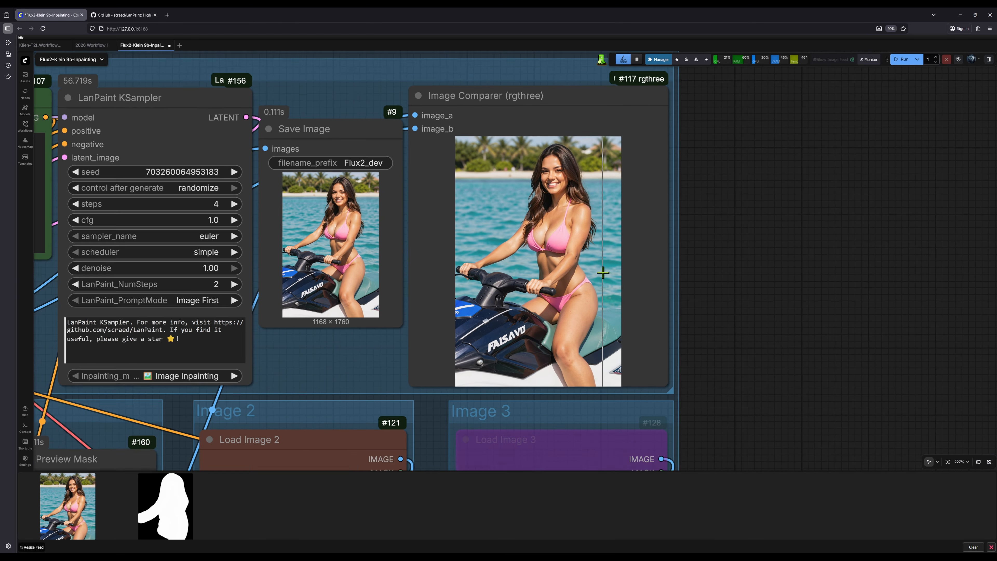
pyautogui.moveTo(685, 308); pyautogui.dragTo(797, 234)
pyautogui.scroll(-1, 756, 251)
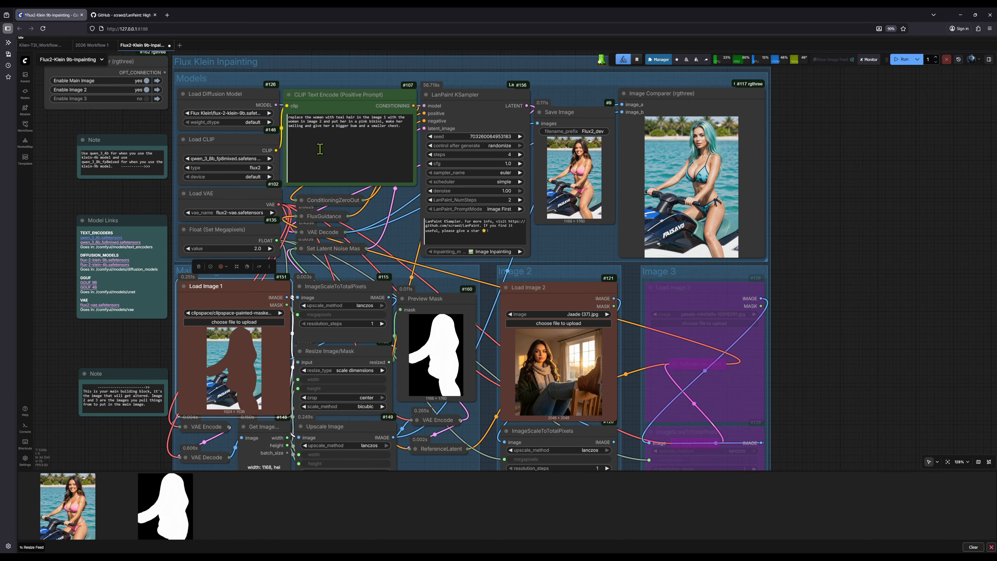
# Set the value of the Float (Set Megapixels) node to 1.0.
pyautogui.moveTo(818, 367); pyautogui.dragTo(814, 330)
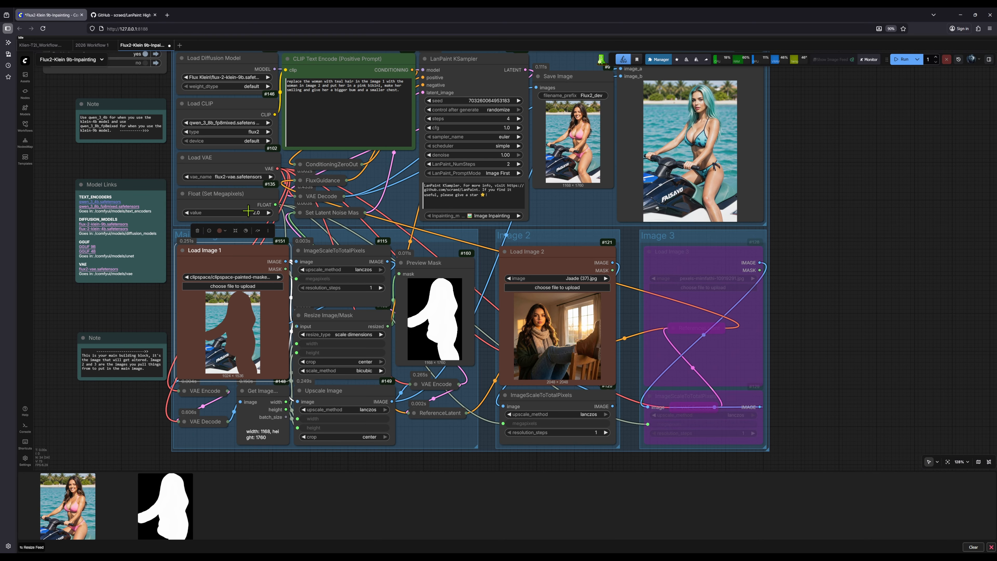
pyautogui.click(253, 213)
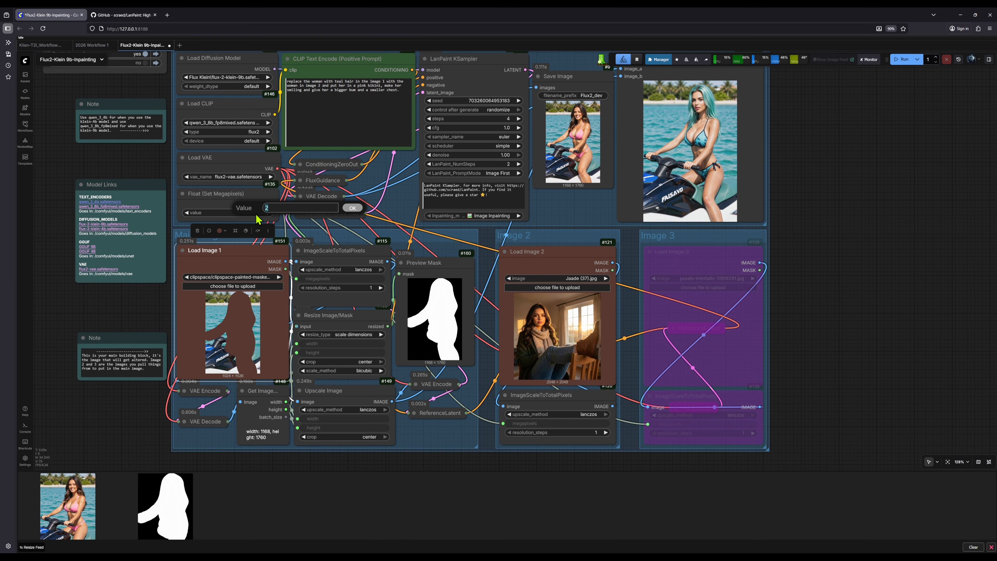
pyautogui.press('Return')
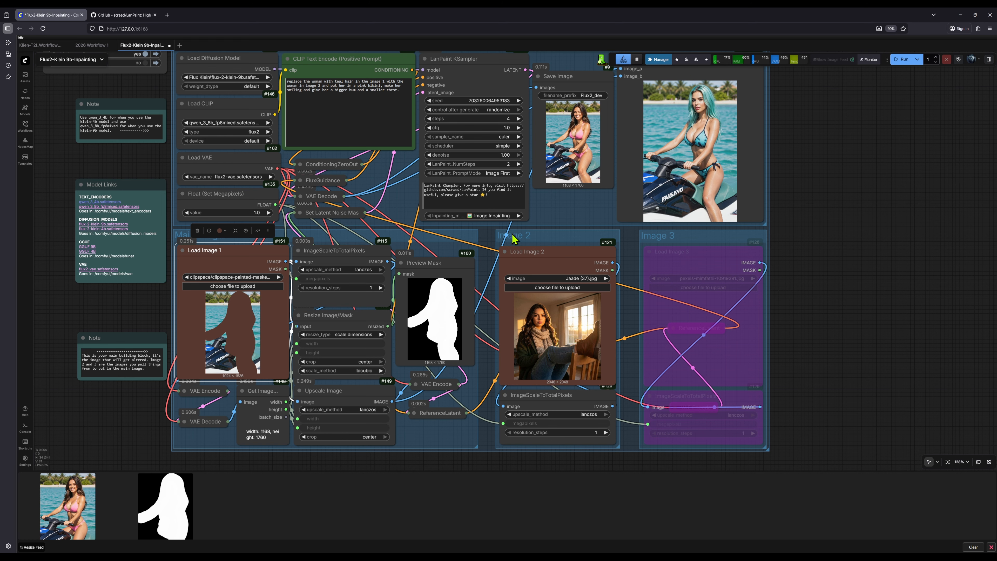
# Extend Load Image 1's mask in the Mask Editor over the water above the woman's outstretched arm and save it.
pyautogui.moveTo(743, 222)
pyautogui.mouseDown()
pyautogui.moveTo(678, 245)
pyautogui.moveTo(747, 220)
pyautogui.mouseUp()
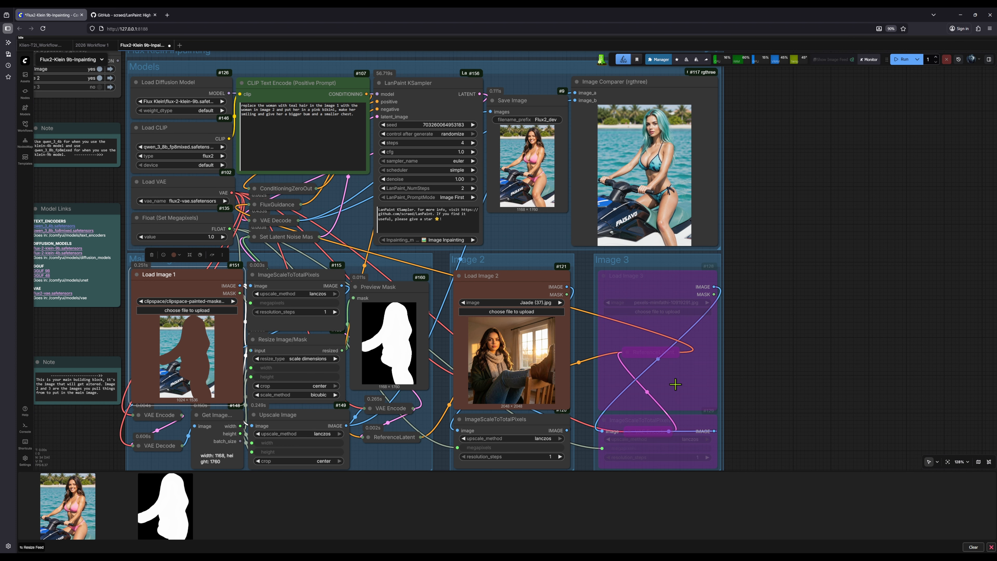
pyautogui.scroll(-2, 601, 334)
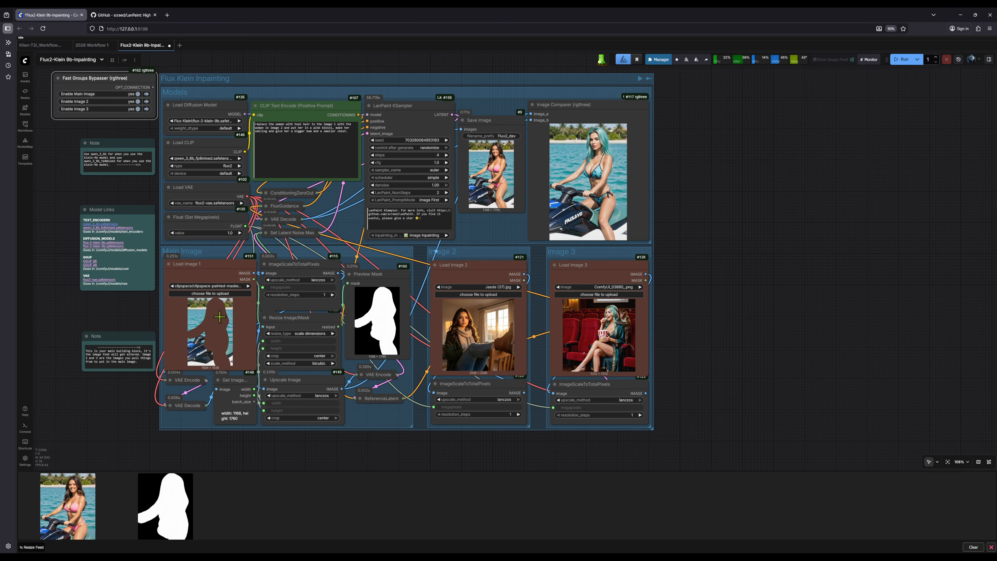
pyautogui.rightClick(205, 333)
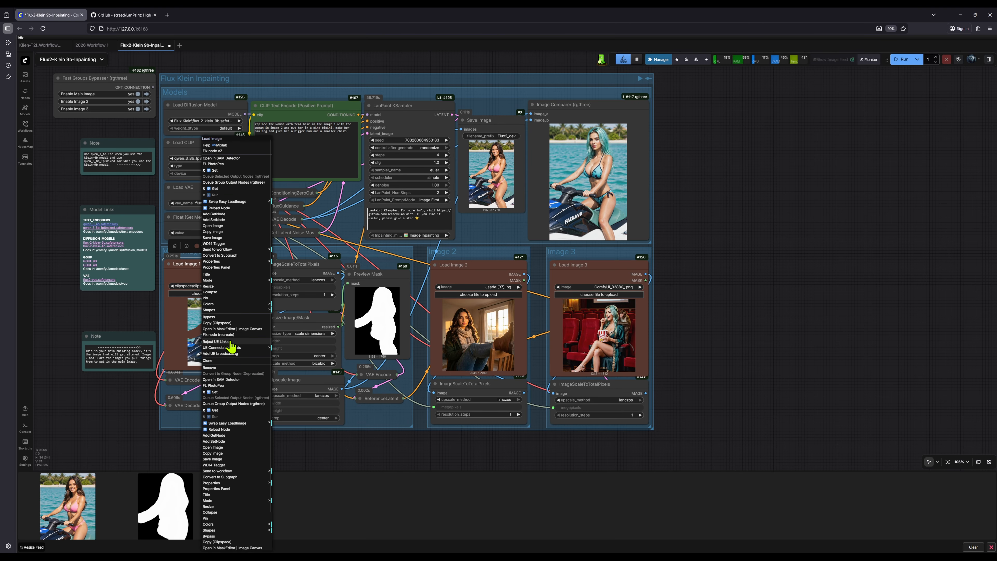
pyautogui.click(237, 336)
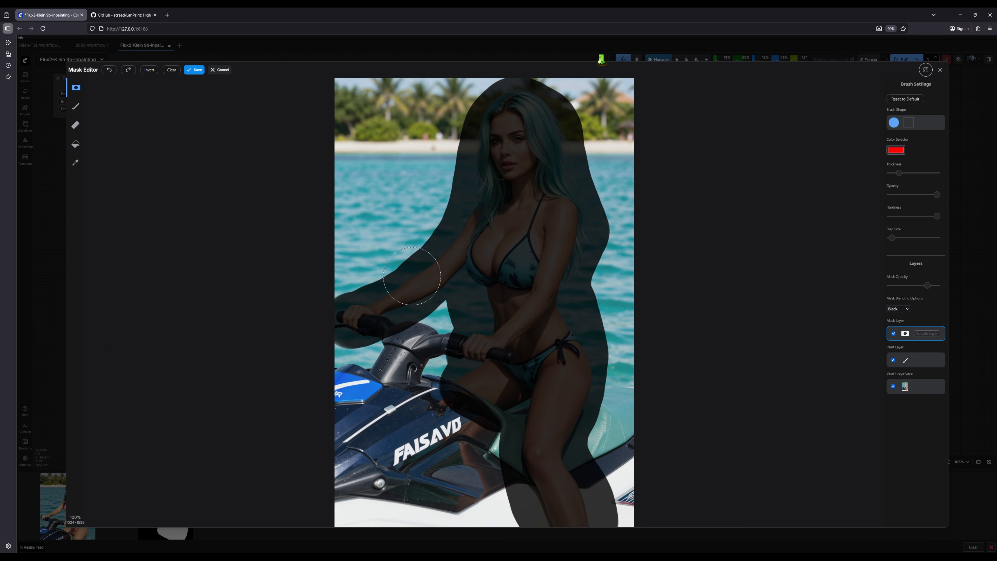
pyautogui.moveTo(438, 289)
pyautogui.mouseDown()
pyautogui.moveTo(383, 307)
pyautogui.moveTo(376, 296)
pyautogui.moveTo(376, 277)
pyautogui.moveTo(406, 246)
pyautogui.moveTo(443, 231)
pyautogui.moveTo(429, 276)
pyautogui.moveTo(393, 298)
pyautogui.moveTo(343, 290)
pyautogui.moveTo(387, 224)
pyautogui.moveTo(443, 207)
pyautogui.mouseUp()
pyautogui.click(194, 69)
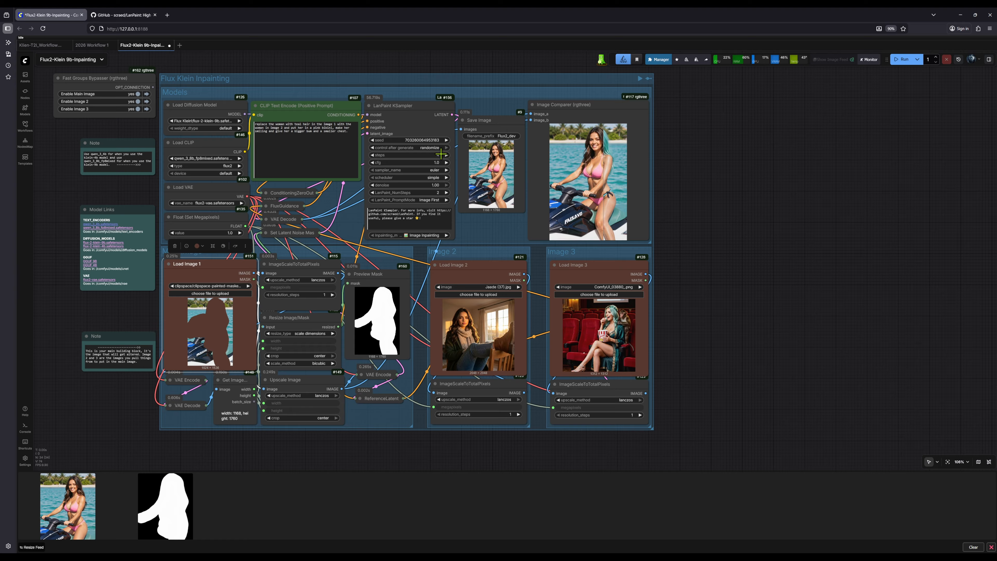
# Add "make her holding the popcorn bucket from image 3." to the positive prompt and run the workflow.
pyautogui.click(352, 132)
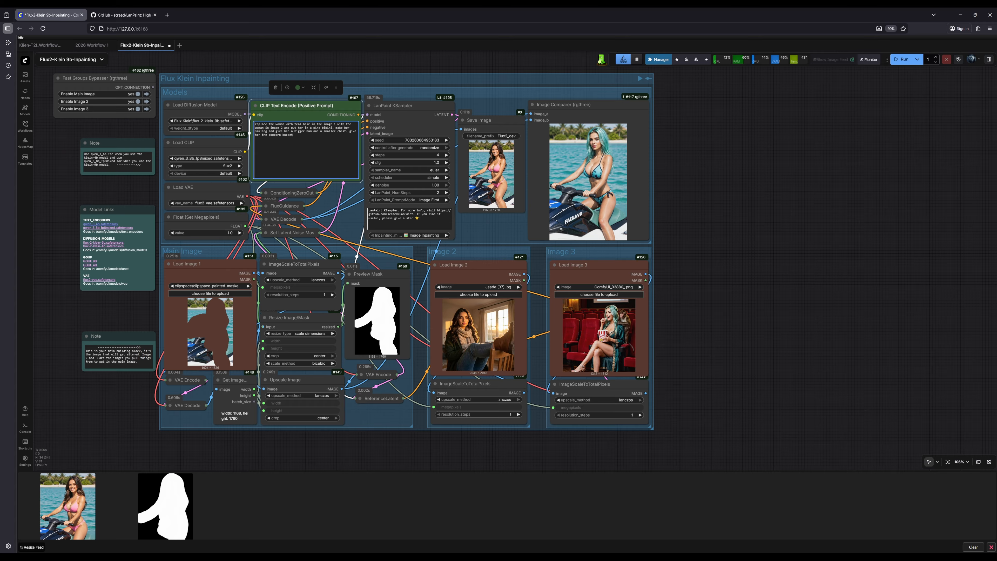
pyautogui.click(352, 130)
pyautogui.write('make')
pyautogui.click(906, 66)
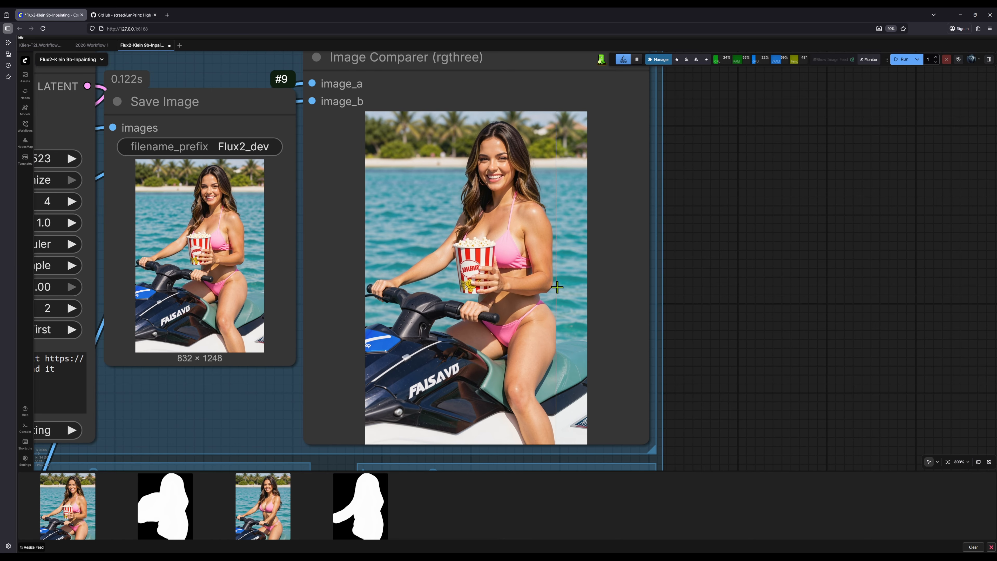
# Reopen Load Image 1 in the Mask Editor, fill the gap between the woman's hair and the arm mask, and save it.
pyautogui.scroll(-7, 557, 287)
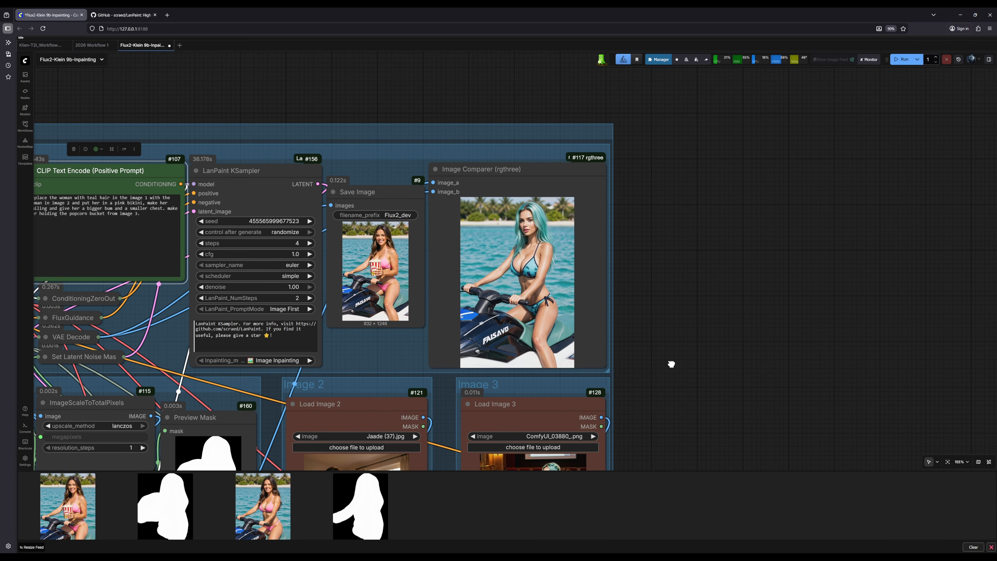
pyautogui.moveTo(670, 363); pyautogui.dragTo(926, 181)
pyautogui.rightClick(212, 362)
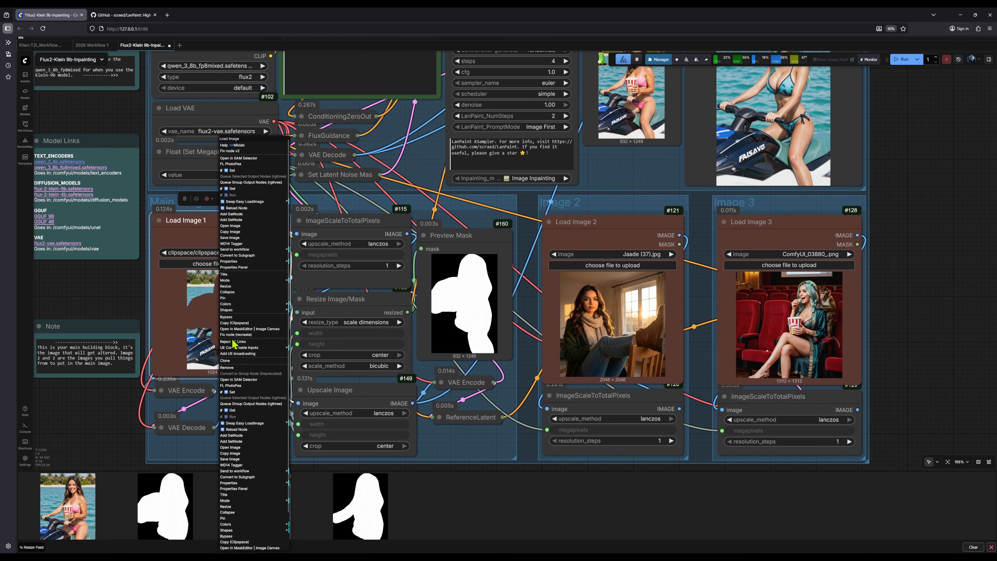
pyautogui.click(243, 330)
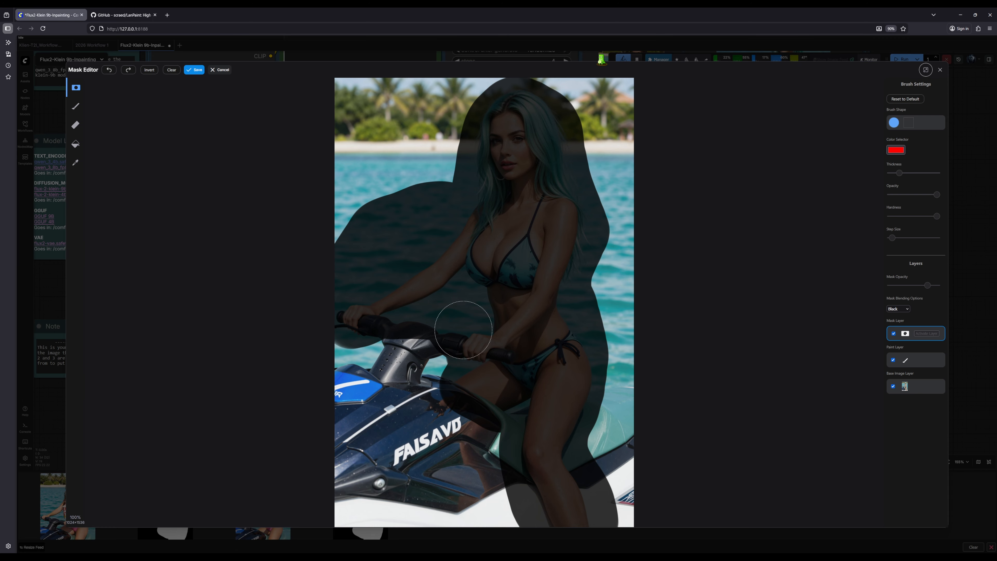
pyautogui.moveTo(436, 213); pyautogui.dragTo(481, 171)
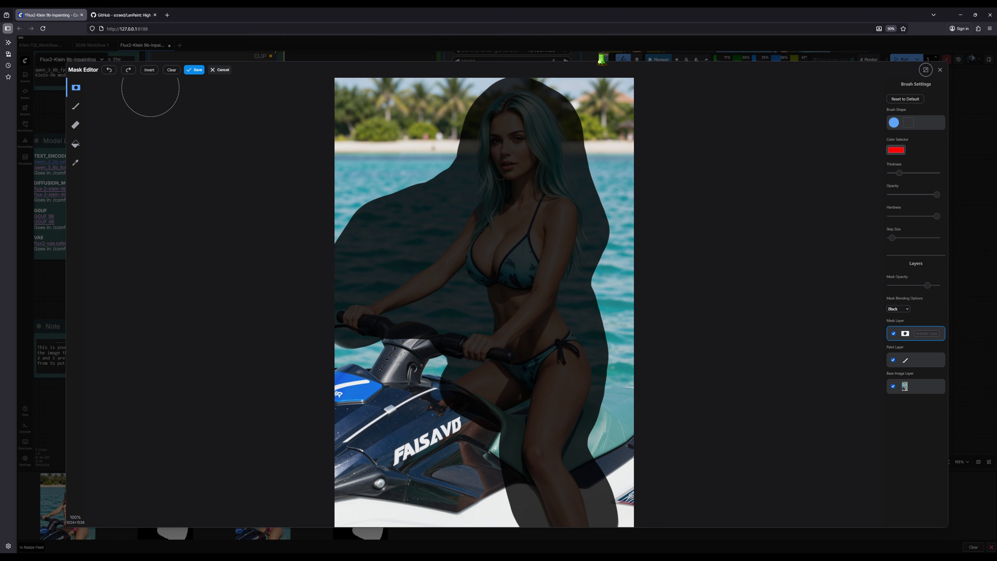
pyautogui.click(197, 71)
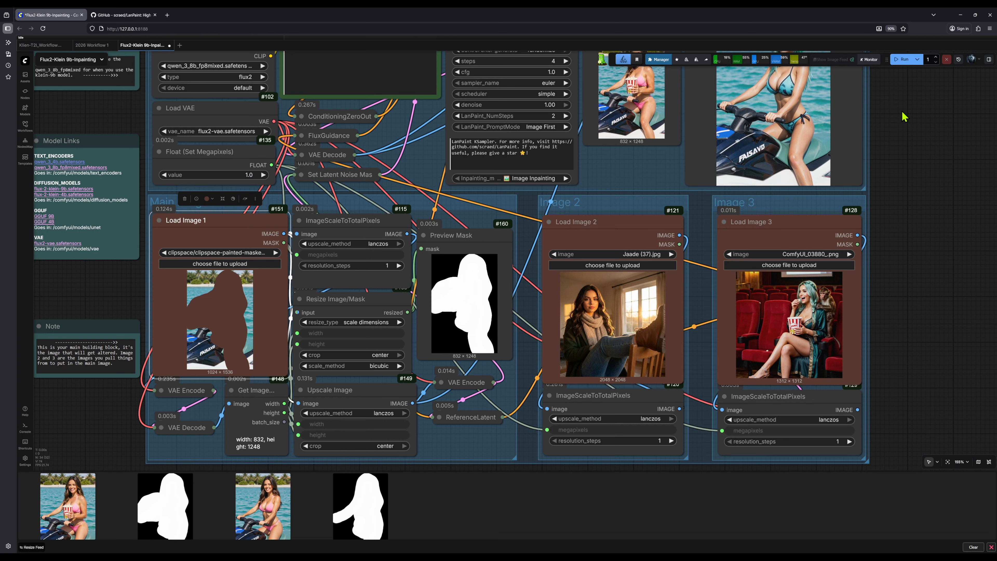
# Compare the popcorn bucket result with the original main image in the Image Comparer.
pyautogui.scroll(5, 757, 196)
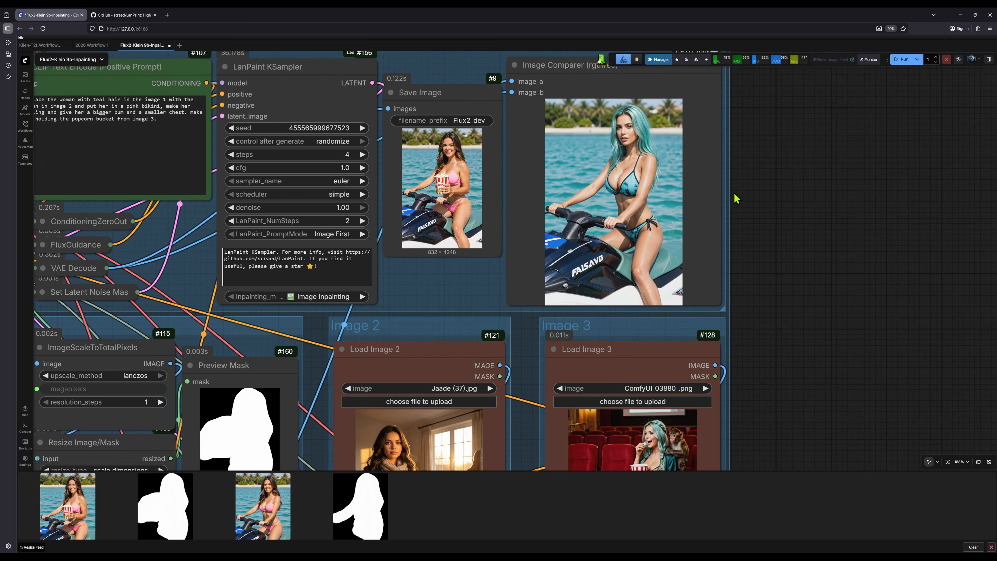
pyautogui.scroll(2, 739, 193)
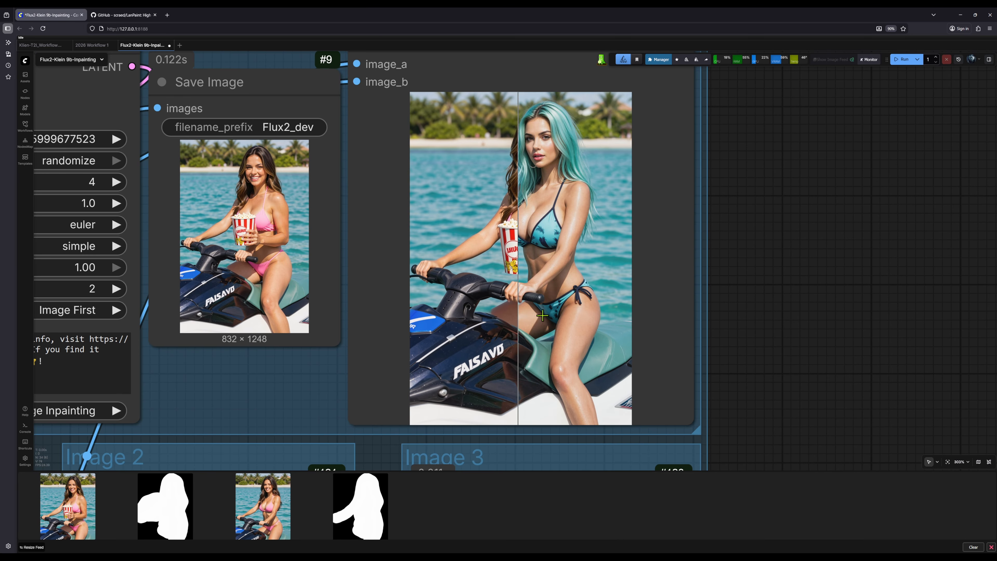
pyautogui.scroll(-7, 617, 309)
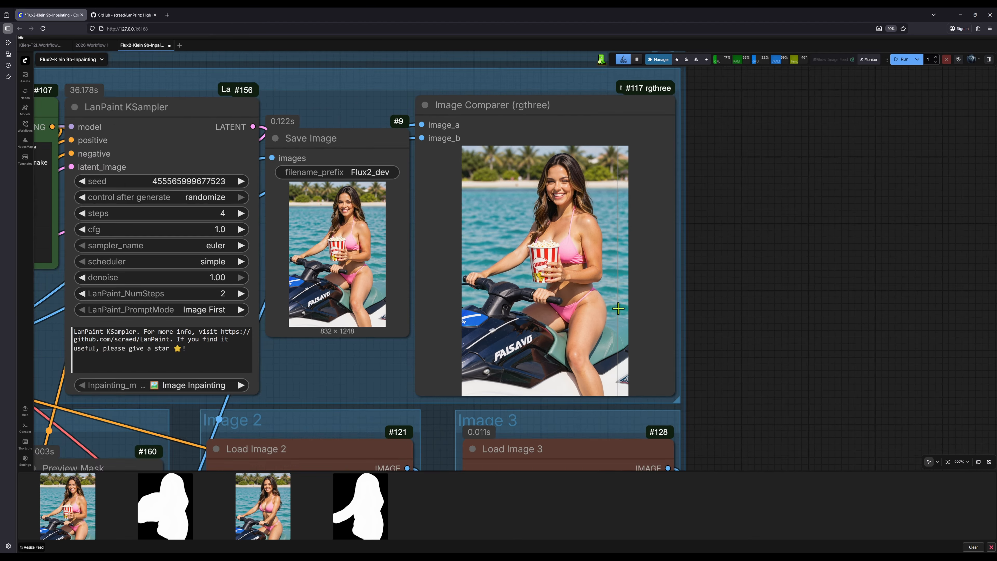
pyautogui.scroll(-4, 665, 323)
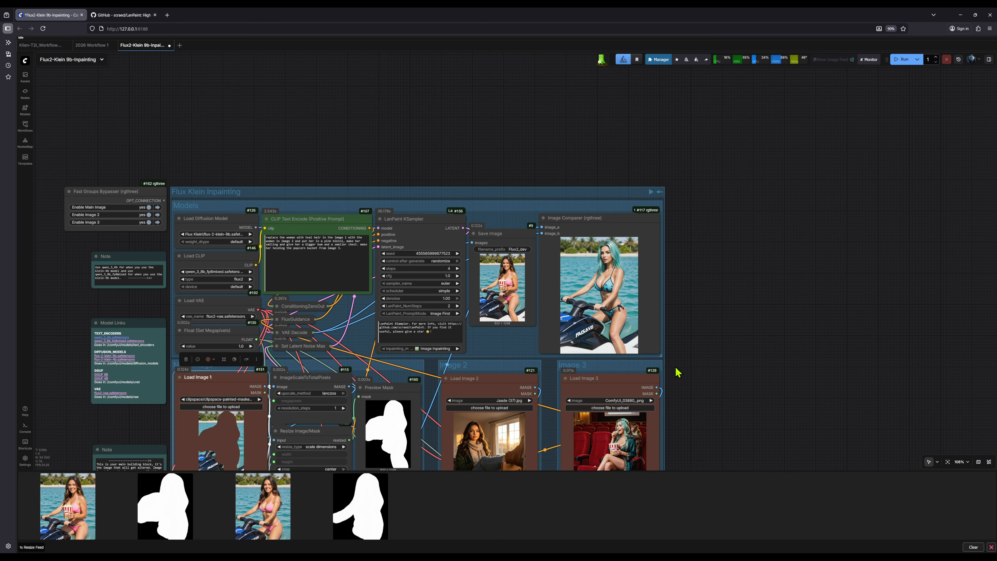
# Review Load Image 1's mask in the Mask Editor, save it, and run the inpainting workflow again.
pyautogui.rightClick(223, 430)
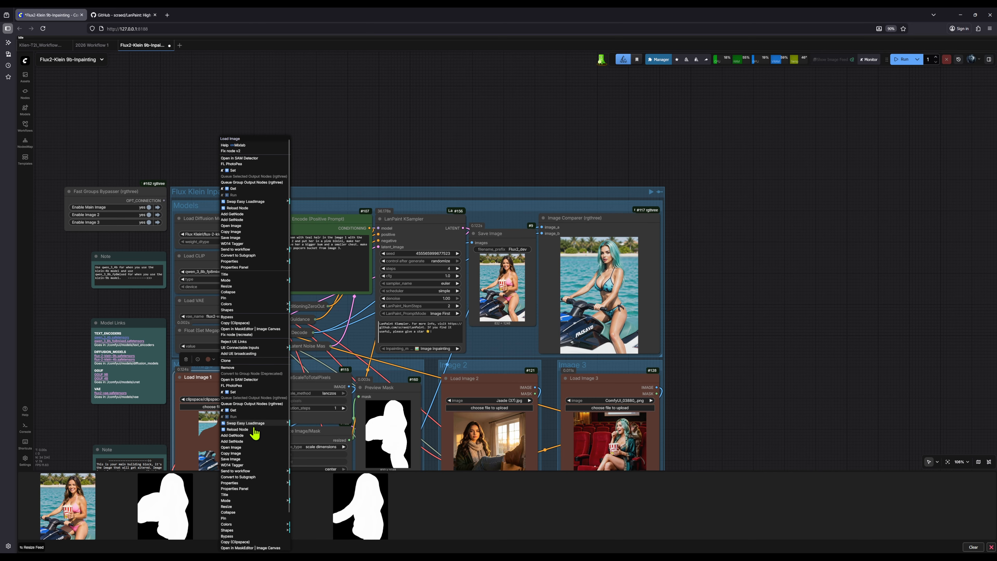
pyautogui.click(253, 328)
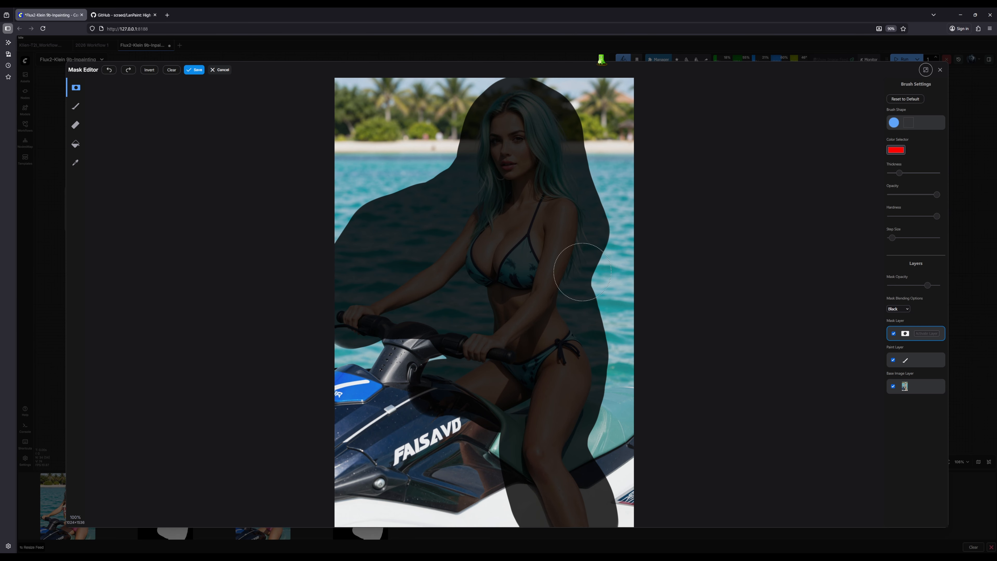
pyautogui.click(195, 70)
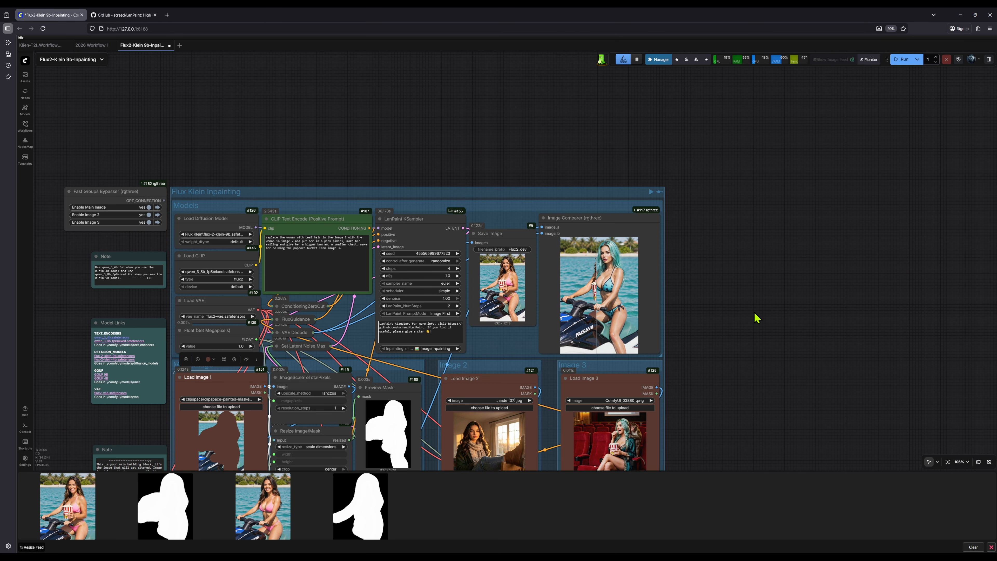
pyautogui.moveTo(754, 316); pyautogui.dragTo(801, 209)
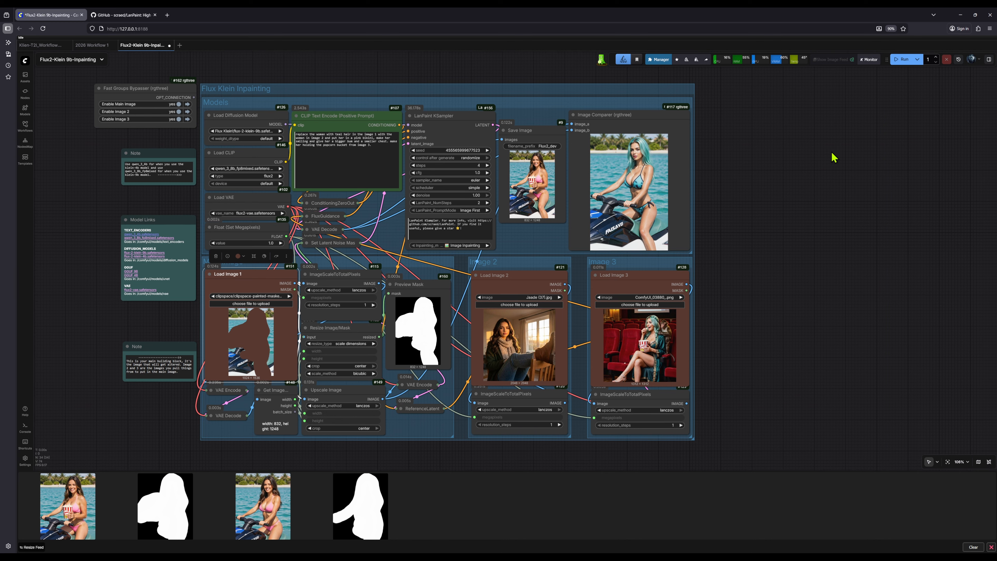
pyautogui.click(901, 60)
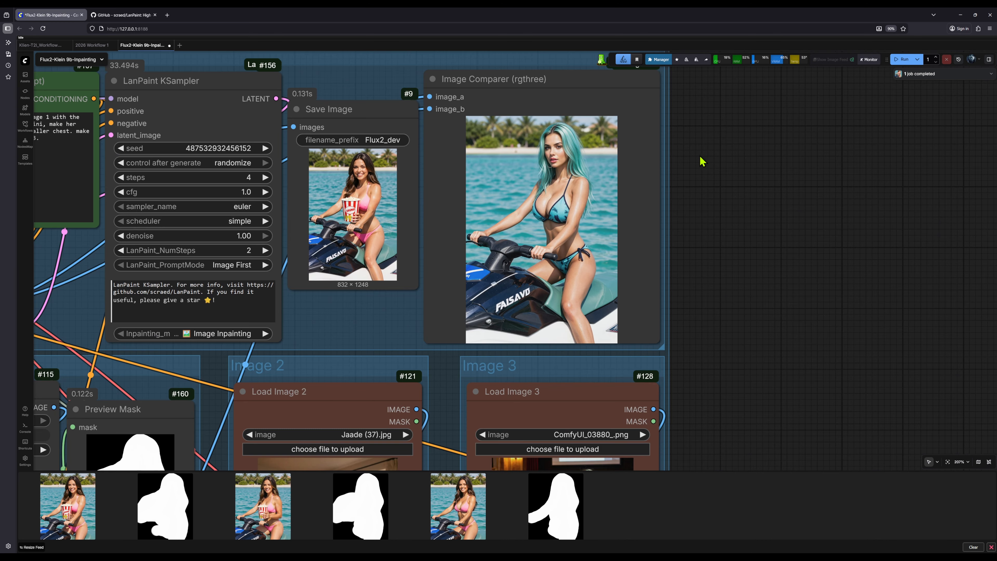
# Examine the newly generated image against the original in the Image Comparer, checking the woman, bikini and popcorn bucket.
pyautogui.scroll(4, 702, 161)
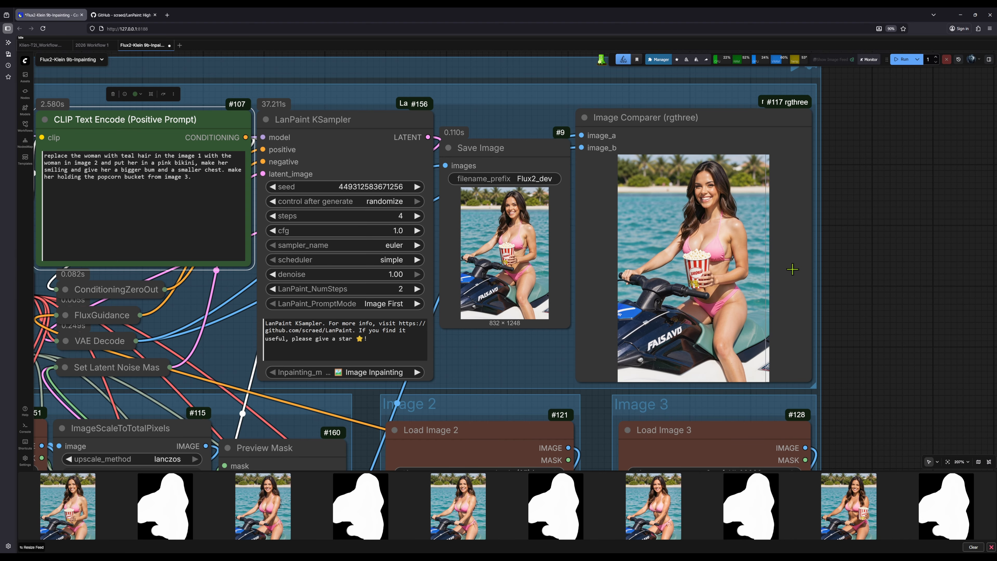
pyautogui.scroll(3, 742, 258)
pyautogui.scroll(1, 734, 252)
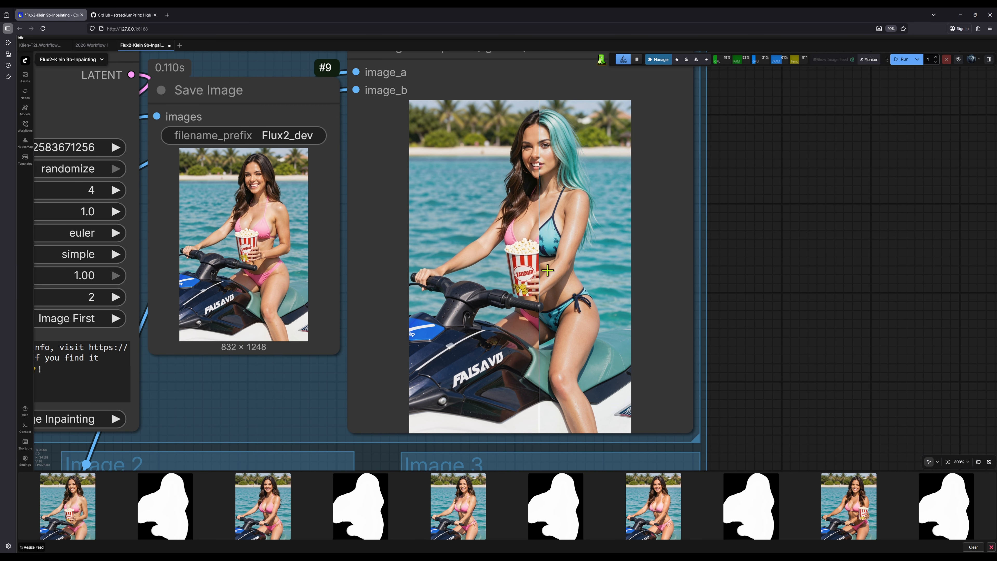
pyautogui.scroll(-4, 611, 280)
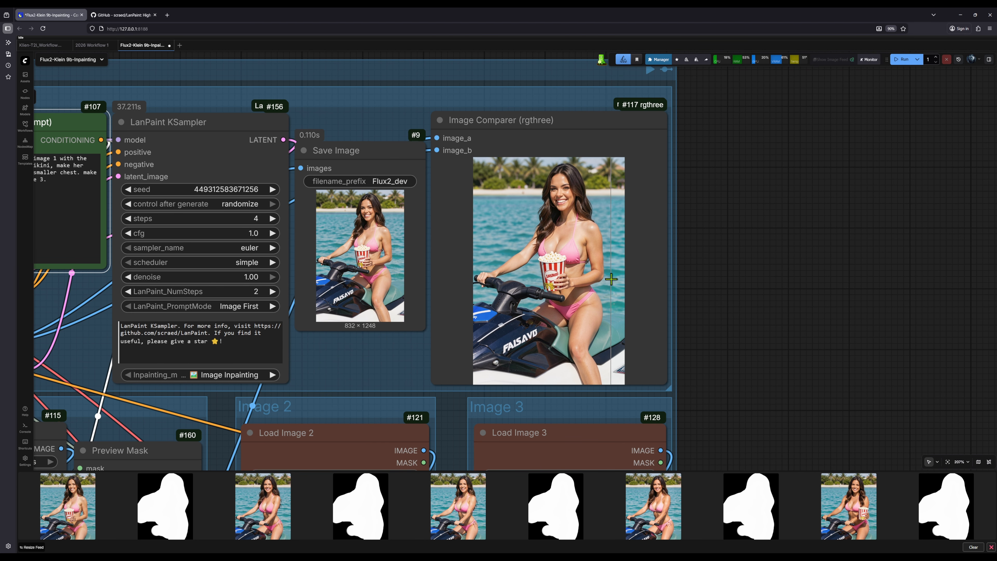
pyautogui.scroll(-1, 611, 279)
pyautogui.scroll(-1, 611, 279)
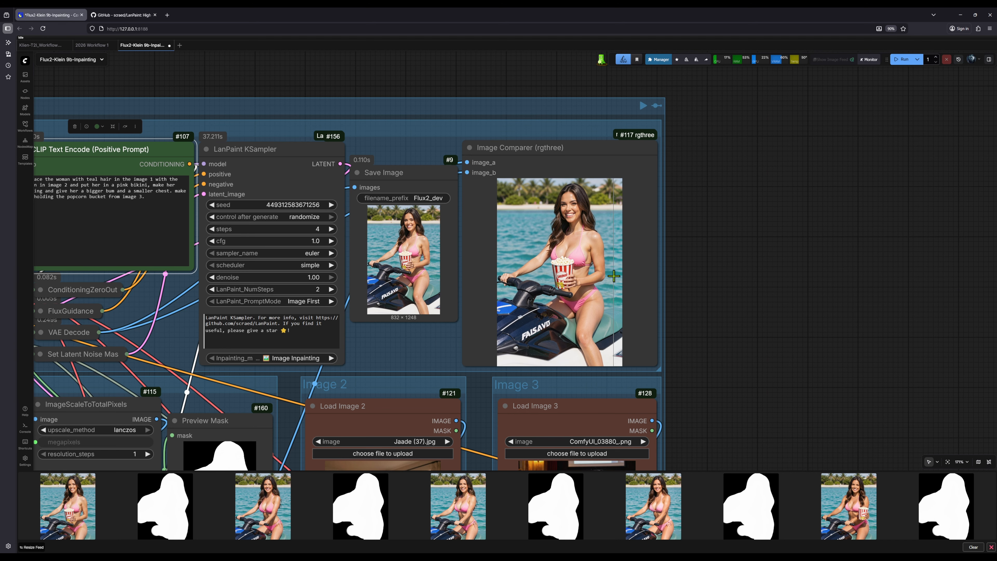
pyautogui.scroll(-1, 613, 276)
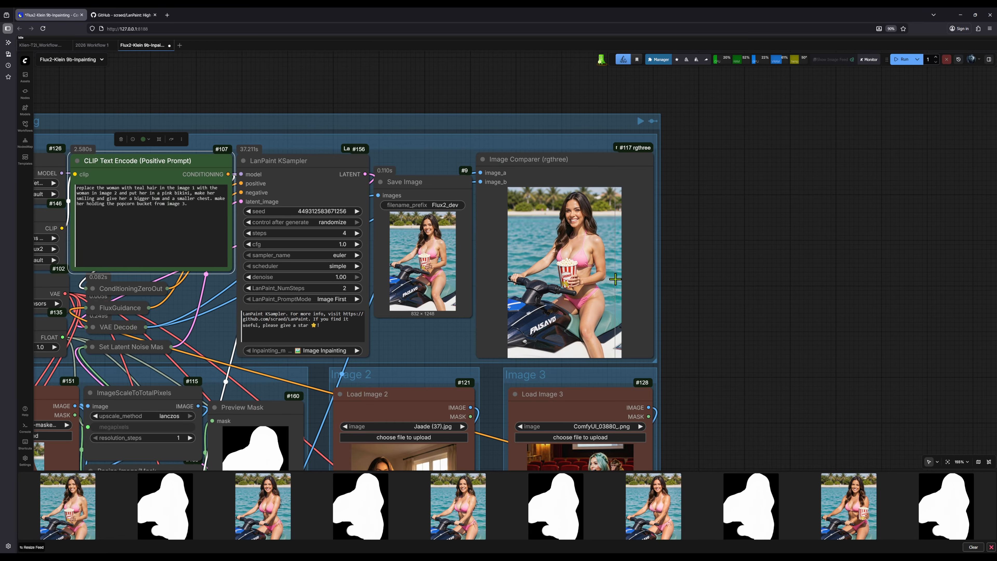
# Check the mask and the Image 2 and Image 3 references, and inspect the generated result and sampler settings up close.
pyautogui.moveTo(683, 284); pyautogui.dragTo(891, 186)
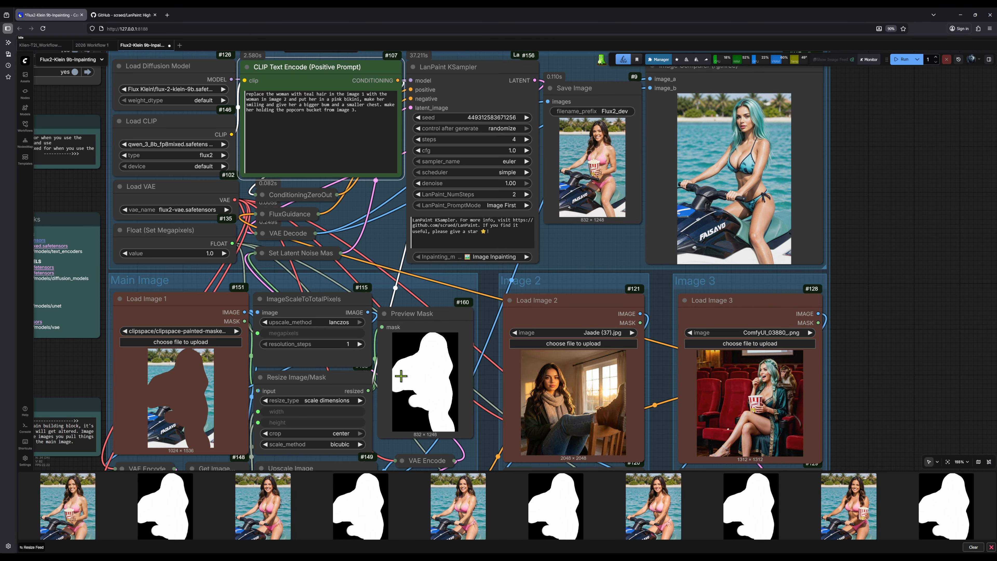
pyautogui.moveTo(843, 200); pyautogui.dragTo(828, 216)
pyautogui.scroll(9, 828, 216)
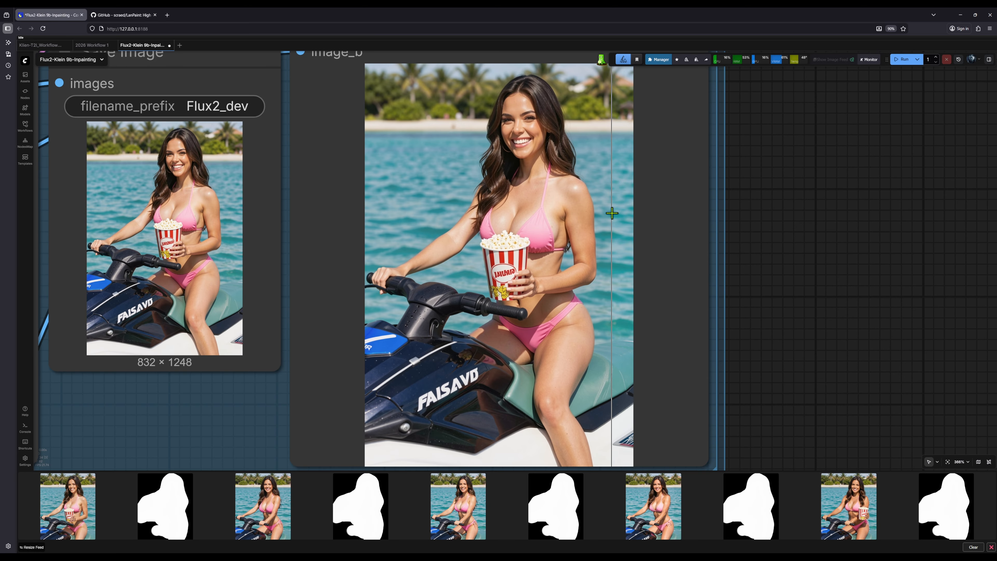
pyautogui.scroll(-2, 611, 213)
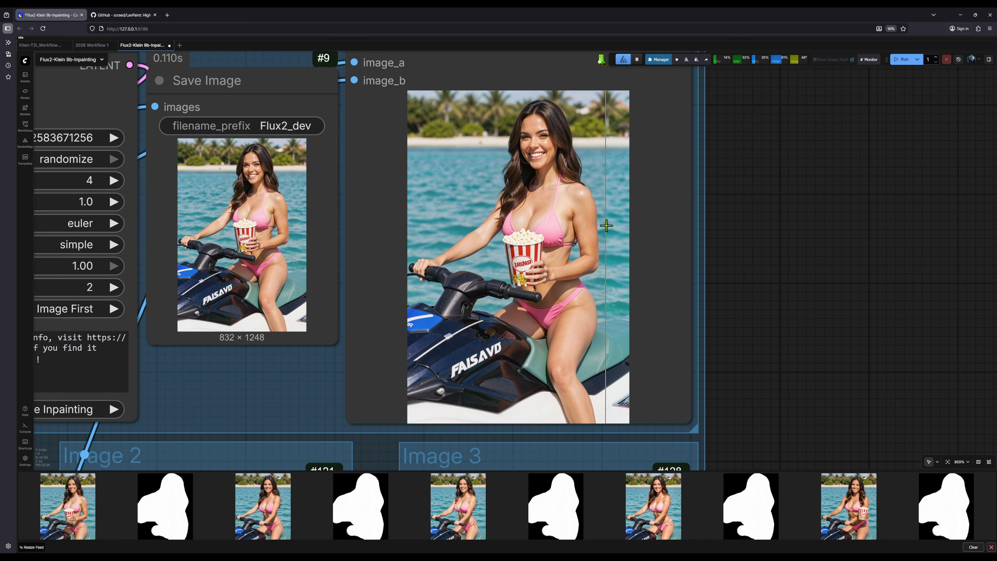
pyautogui.scroll(-3, 607, 225)
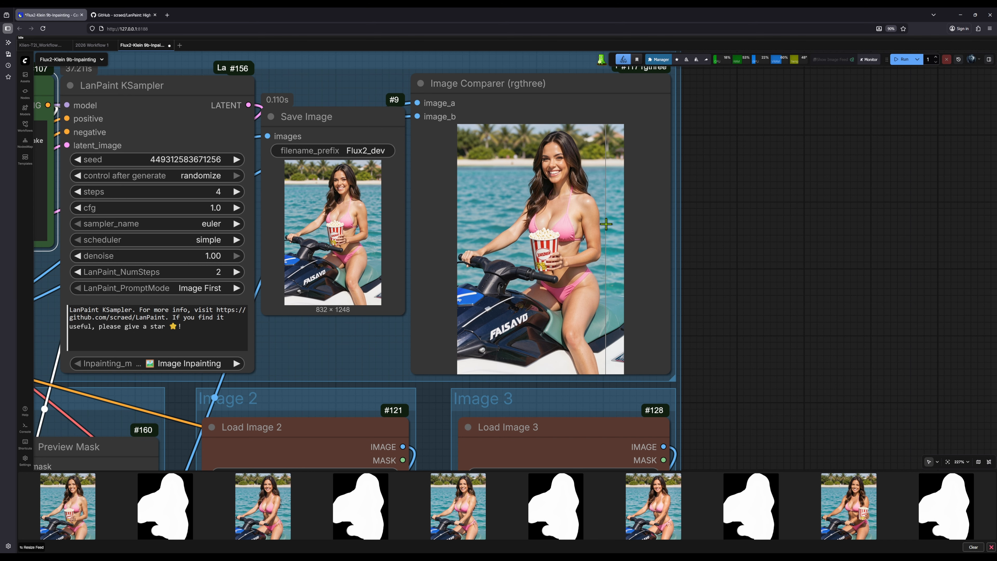
pyautogui.moveTo(341, 319); pyautogui.dragTo(408, 315)
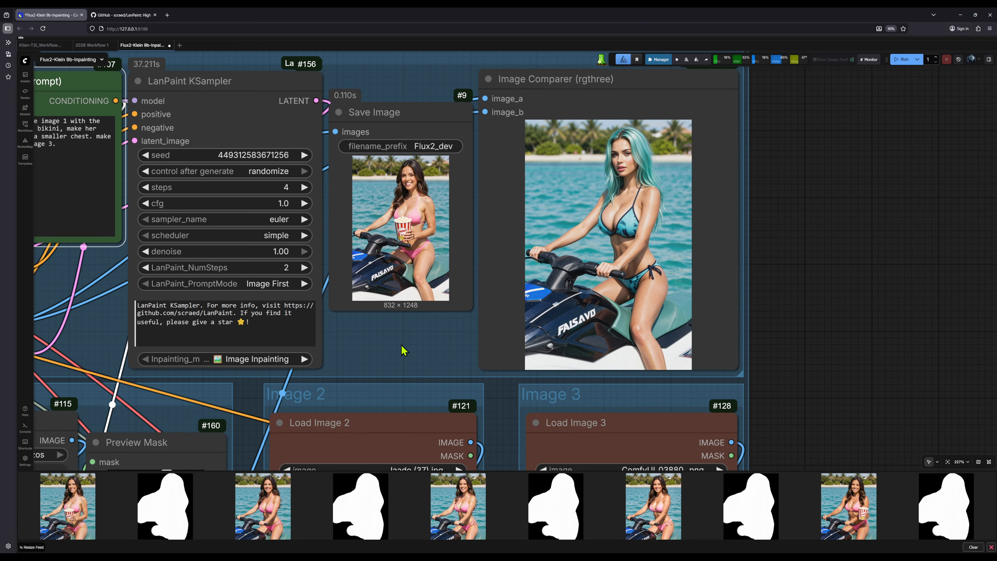
pyautogui.scroll(-5, 400, 356)
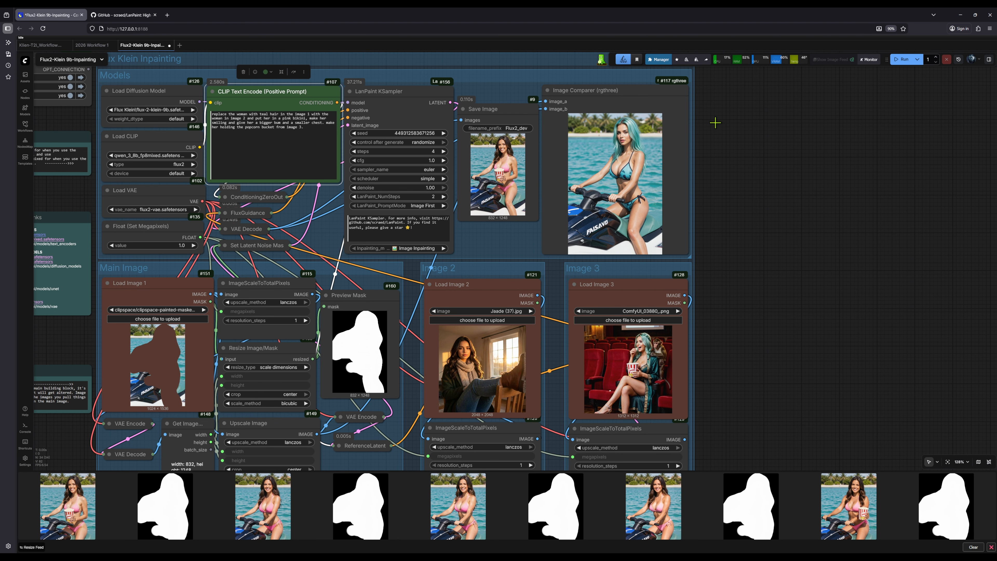
pyautogui.press('.')
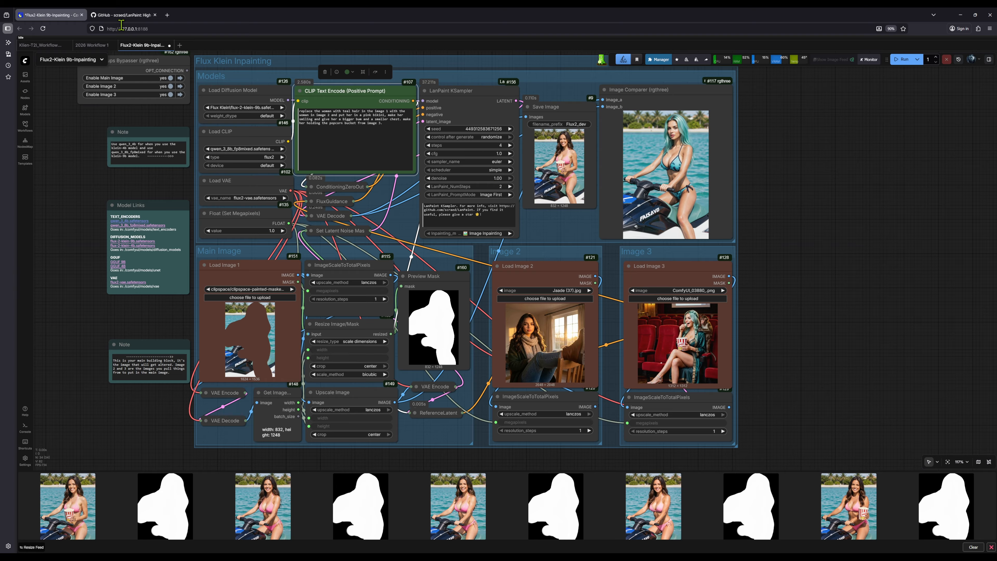
# Switch to the LanPaint GitHub page, look through the README's table of contents, features and quickstart, and return to the ComfyUI workflow.
pyautogui.click(123, 16)
pyautogui.scroll(-5, 239, 227)
pyautogui.scroll(-10, 242, 229)
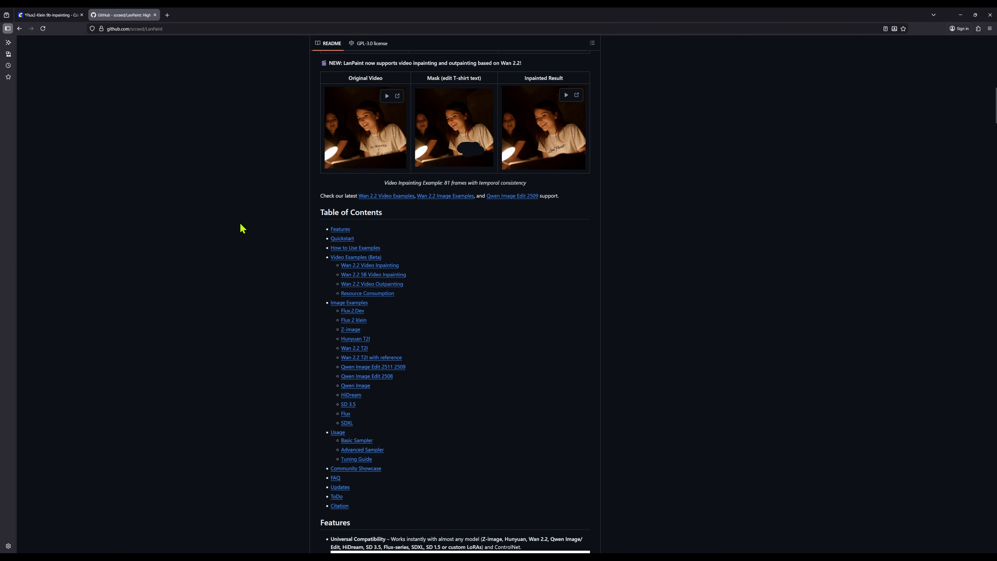
pyautogui.scroll(-5, 243, 228)
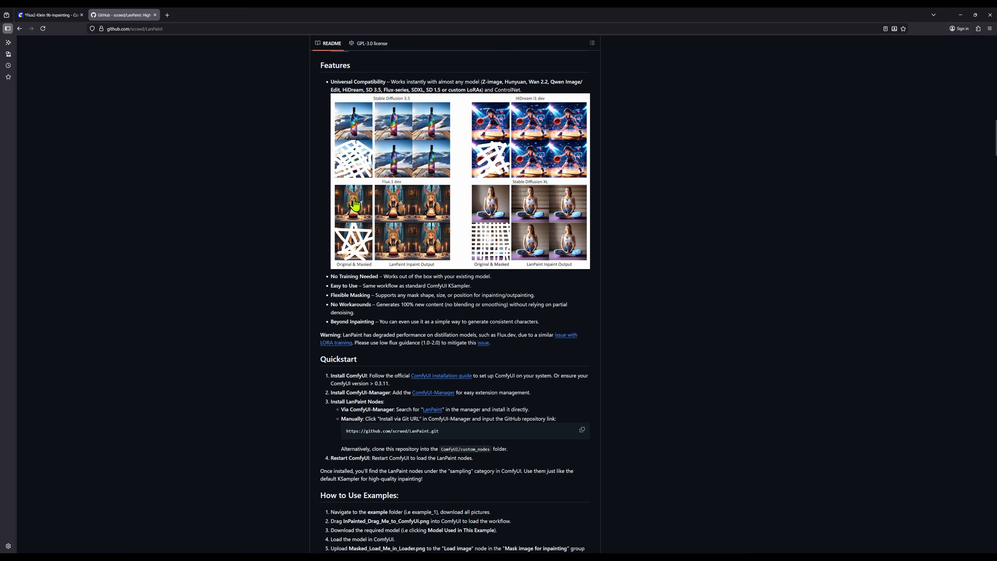
pyautogui.scroll(9, 333, 267)
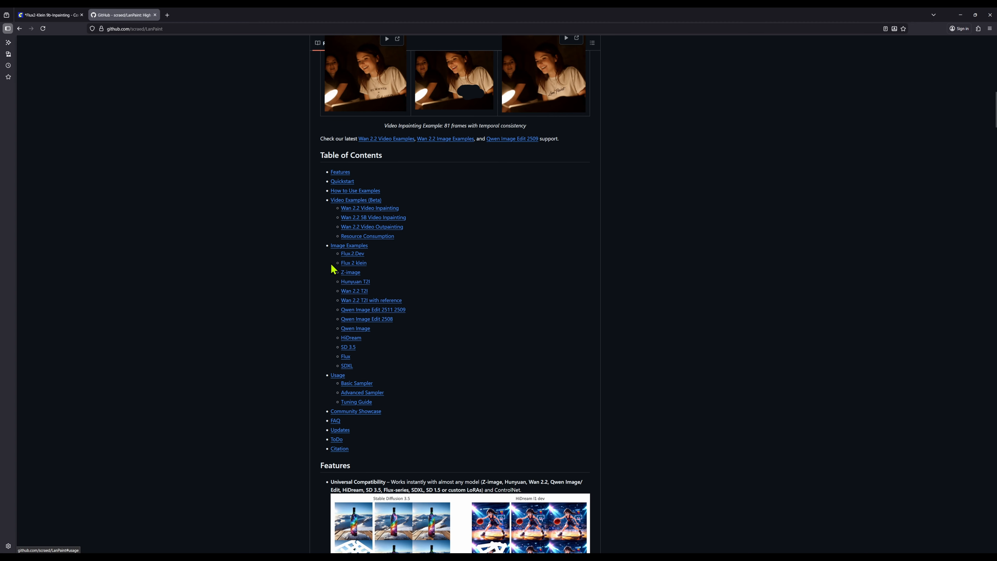
pyautogui.scroll(-14, 300, 271)
pyautogui.scroll(20, 299, 269)
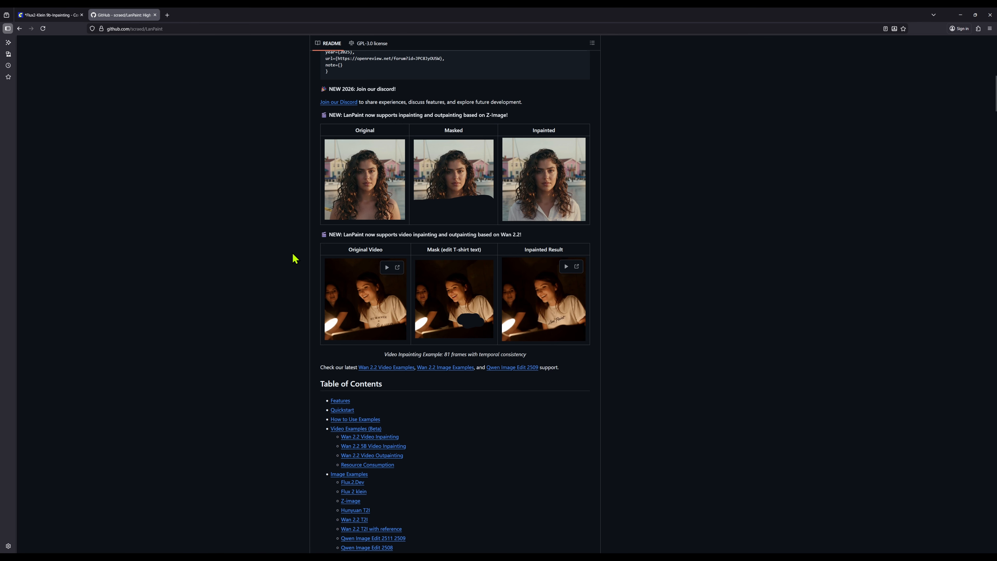
pyautogui.click(46, 16)
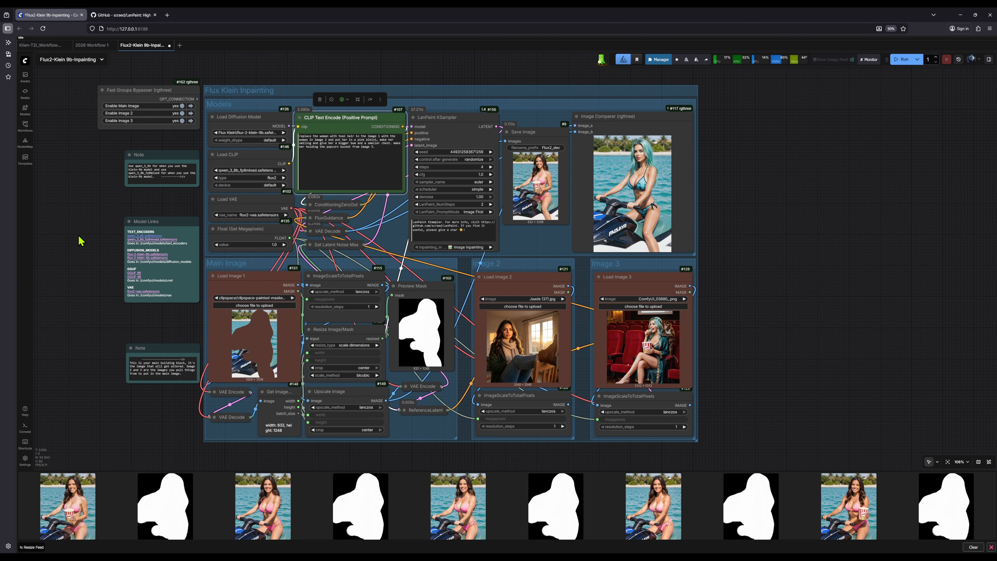